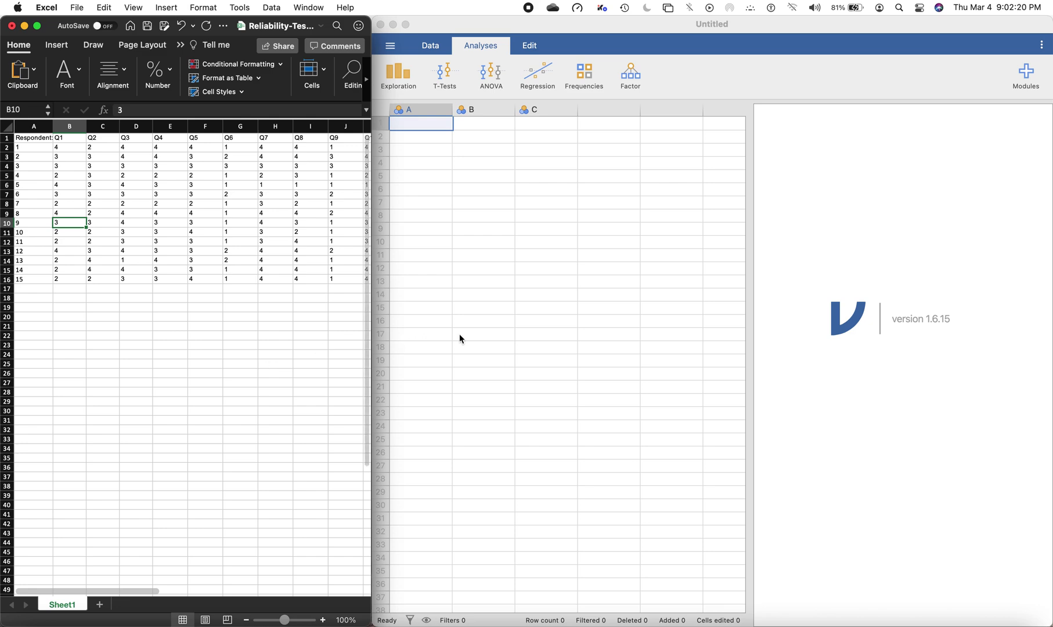
# Compare the Excel survey data with jamovi's empty window, selecting the Excel header row.
pyautogui.click(487, 339)
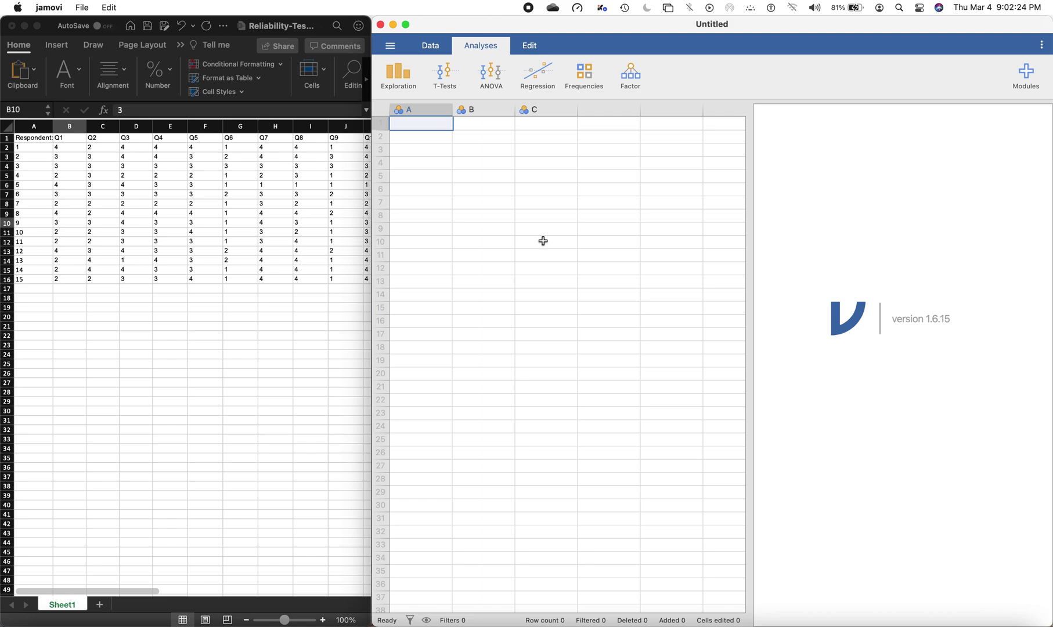
pyautogui.click(90, 408)
pyautogui.hscroll(2, 219, 349)
pyautogui.hscroll(-2, 219, 348)
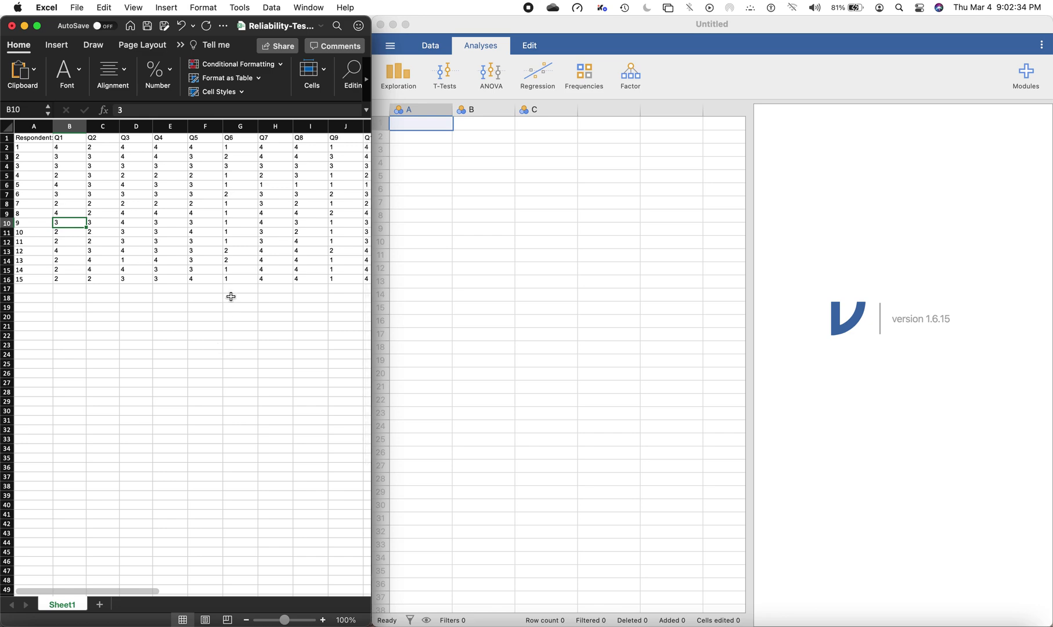
pyautogui.click(199, 296)
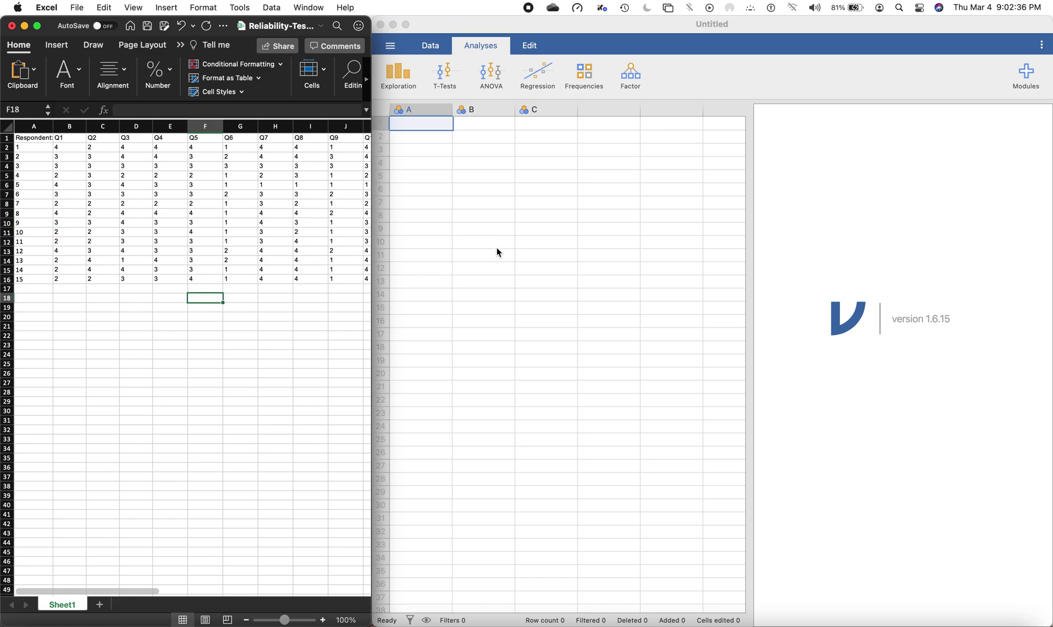
pyautogui.click(498, 251)
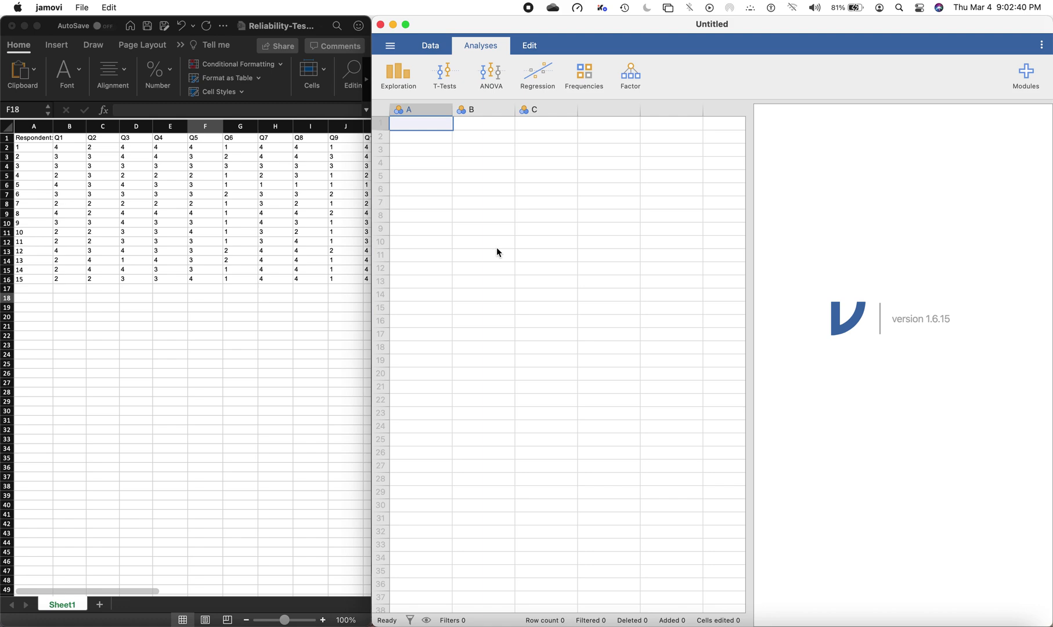
pyautogui.click(203, 321)
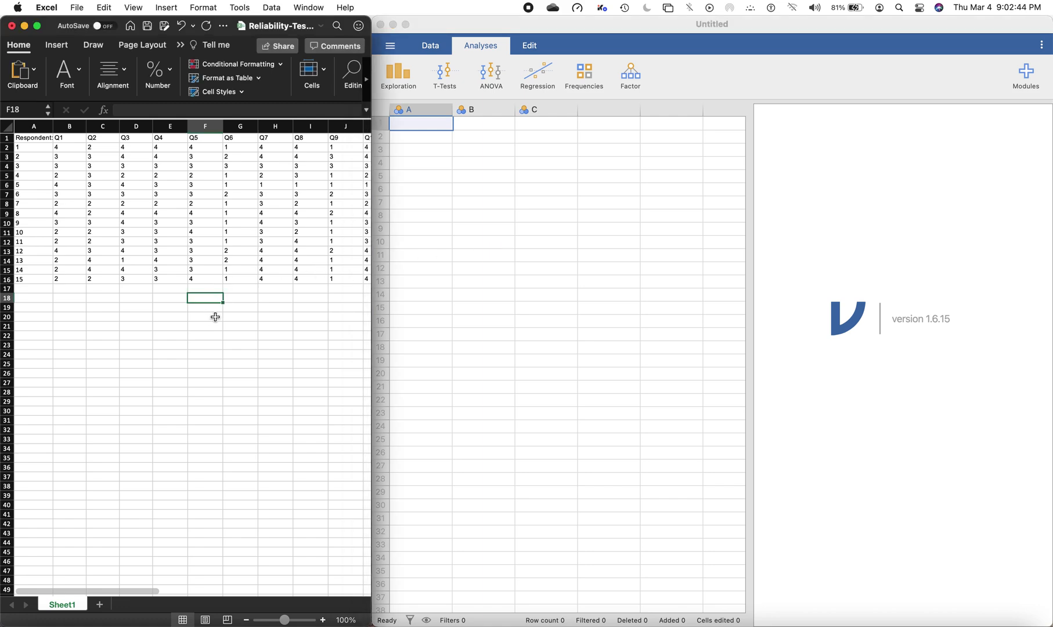
pyautogui.click(8, 138)
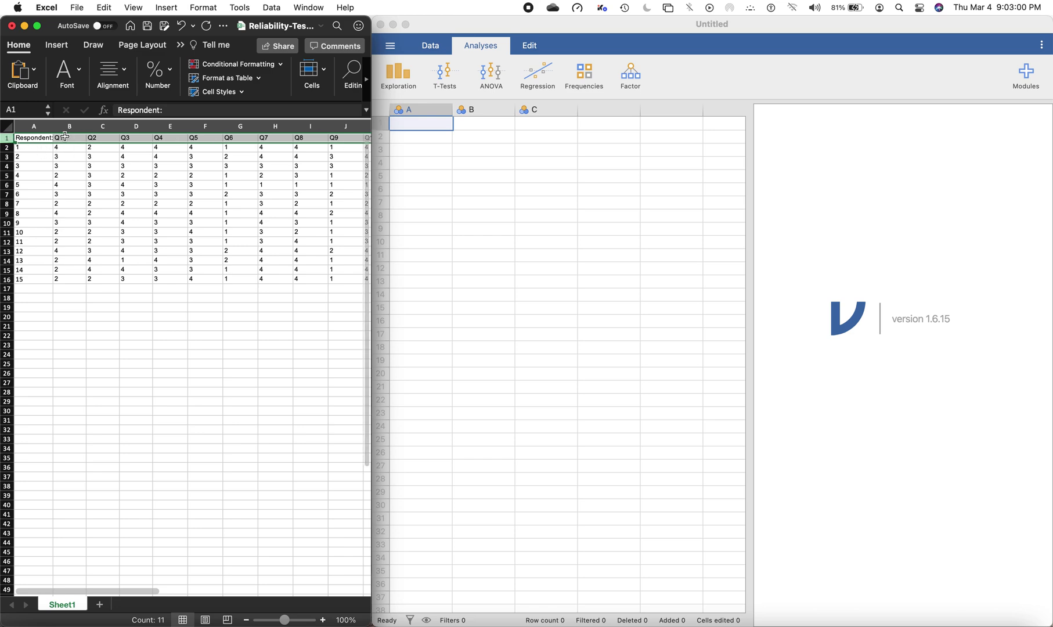
# Check columns A and C in jamovi's empty grid, then review cells A4 and C2 in Excel.
pyautogui.click(470, 116)
pyautogui.click(545, 113)
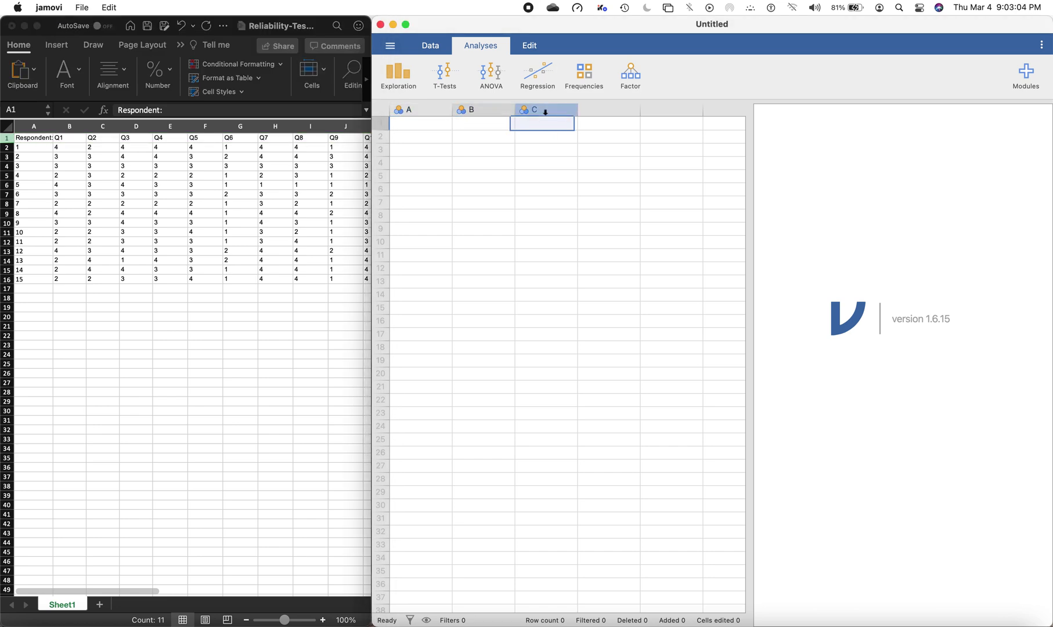
pyautogui.click(436, 113)
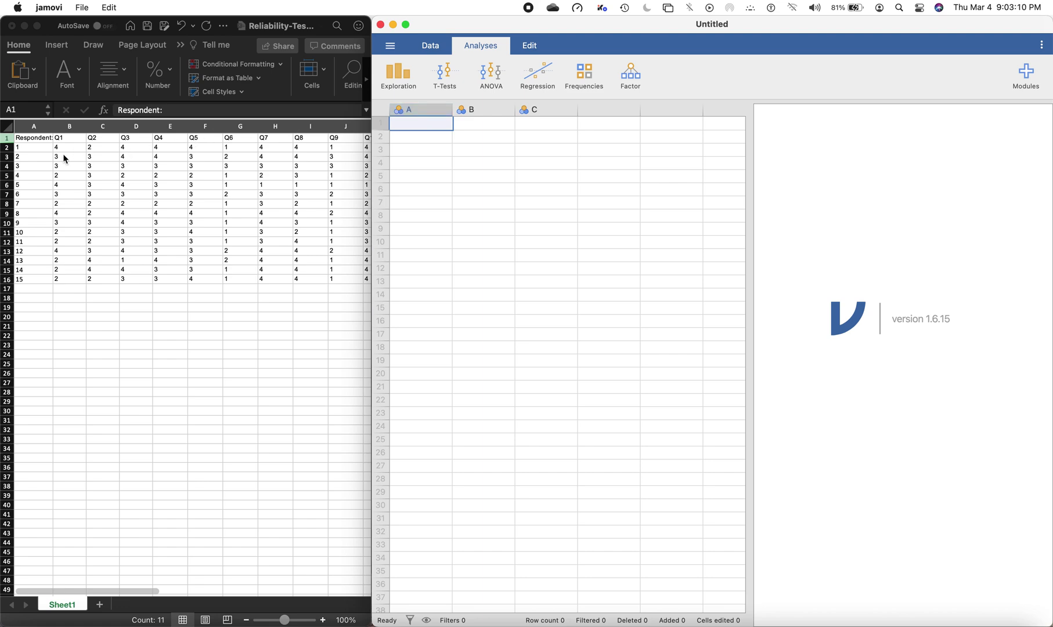
pyautogui.click(10, 139)
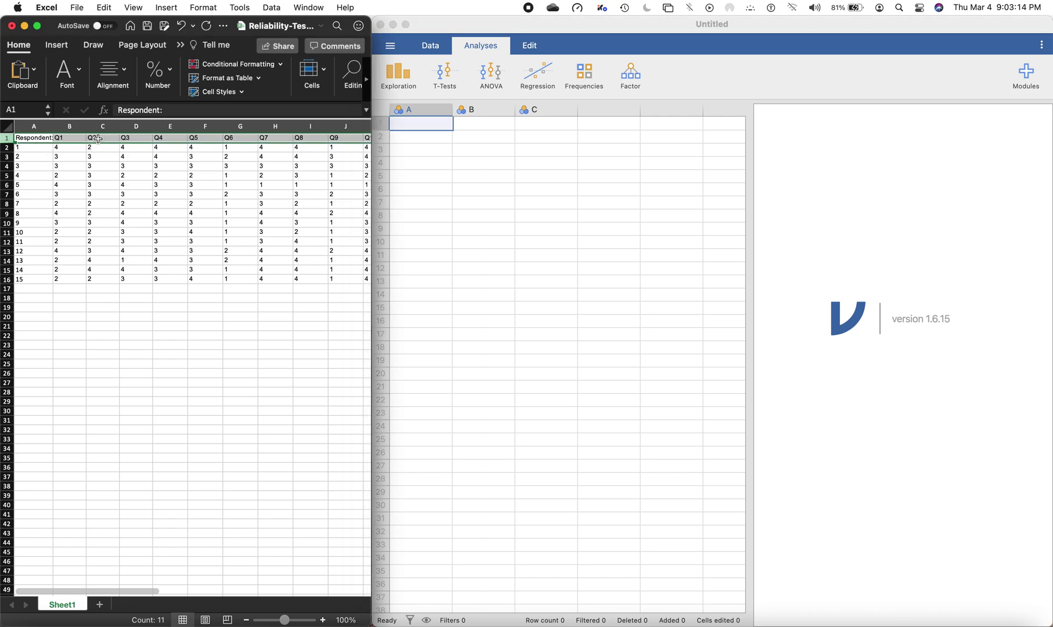
pyautogui.hscroll(5, 227, 158)
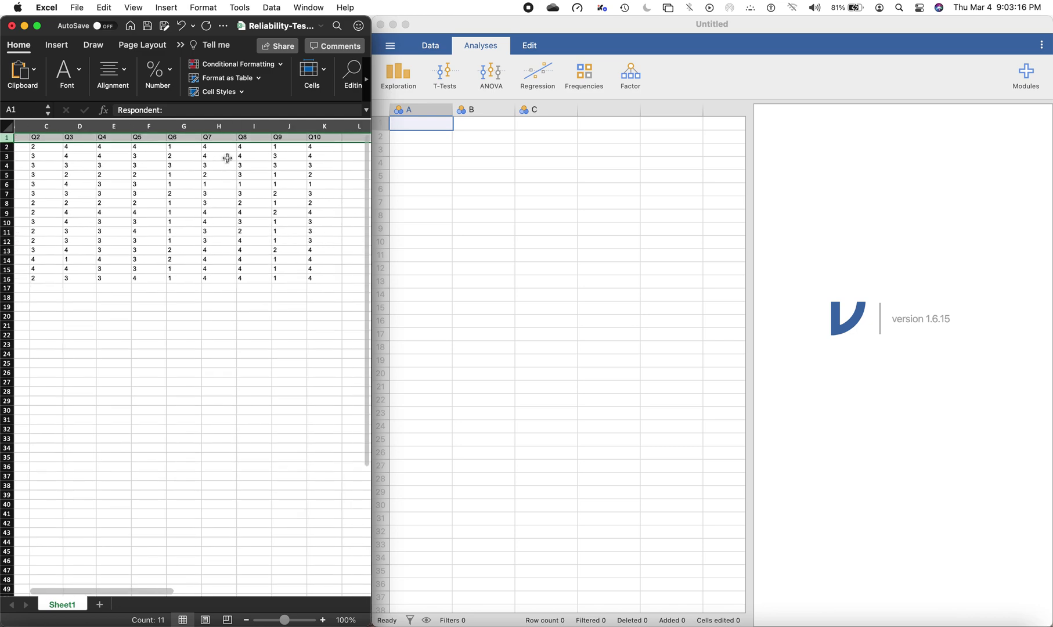
pyautogui.hscroll(-5, 228, 158)
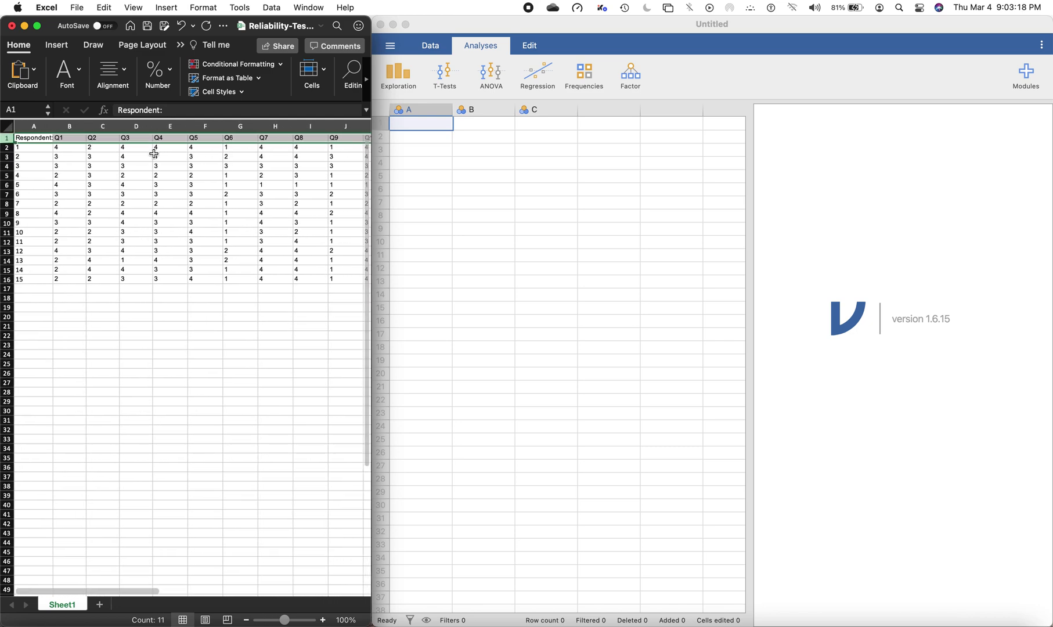
pyautogui.click(42, 168)
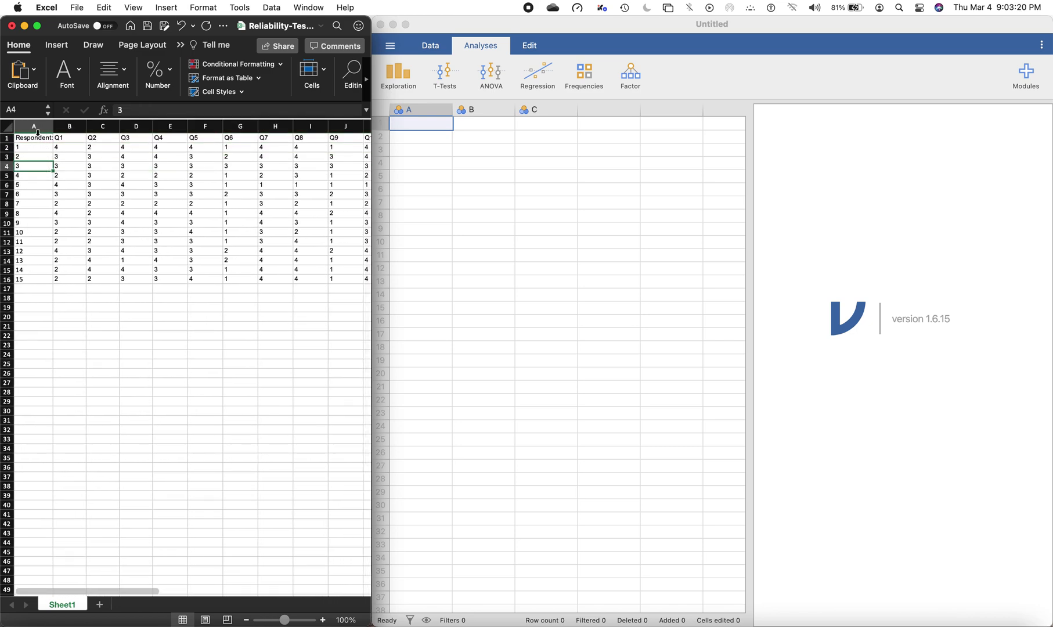
pyautogui.click(101, 151)
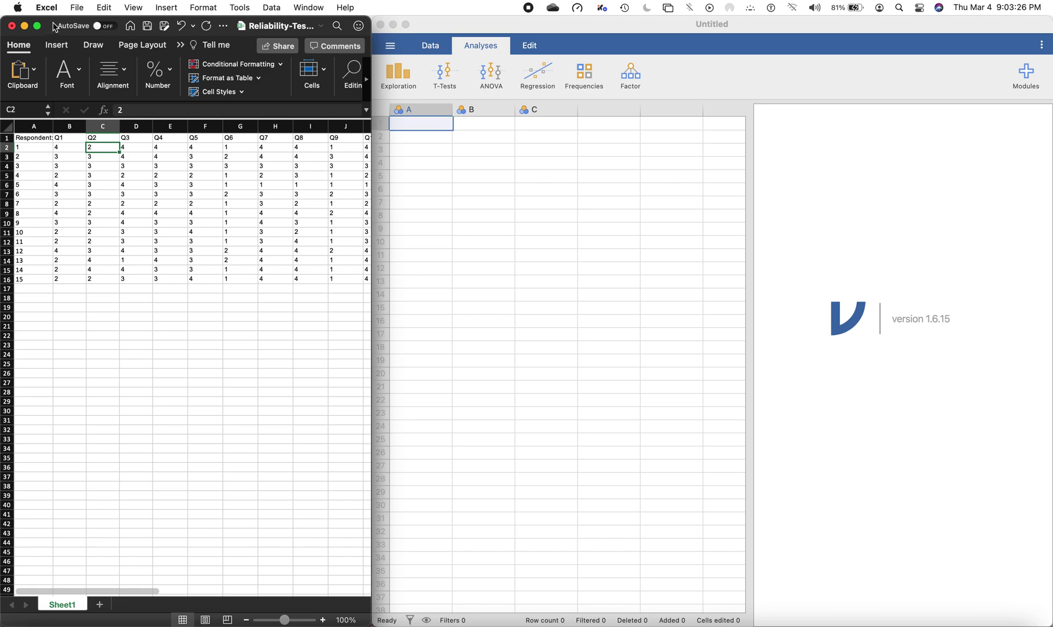
# Save a copy as Reliability-Test-Group-6 in CSV UTF-8 (Comma delimited) format in Files.
pyautogui.click(77, 9)
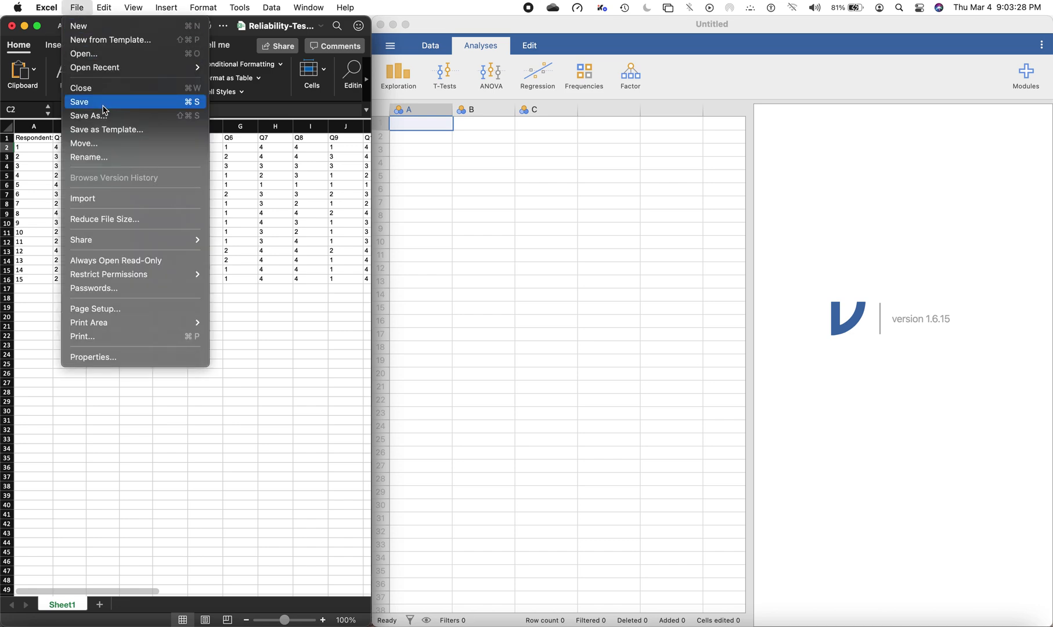
pyautogui.click(107, 116)
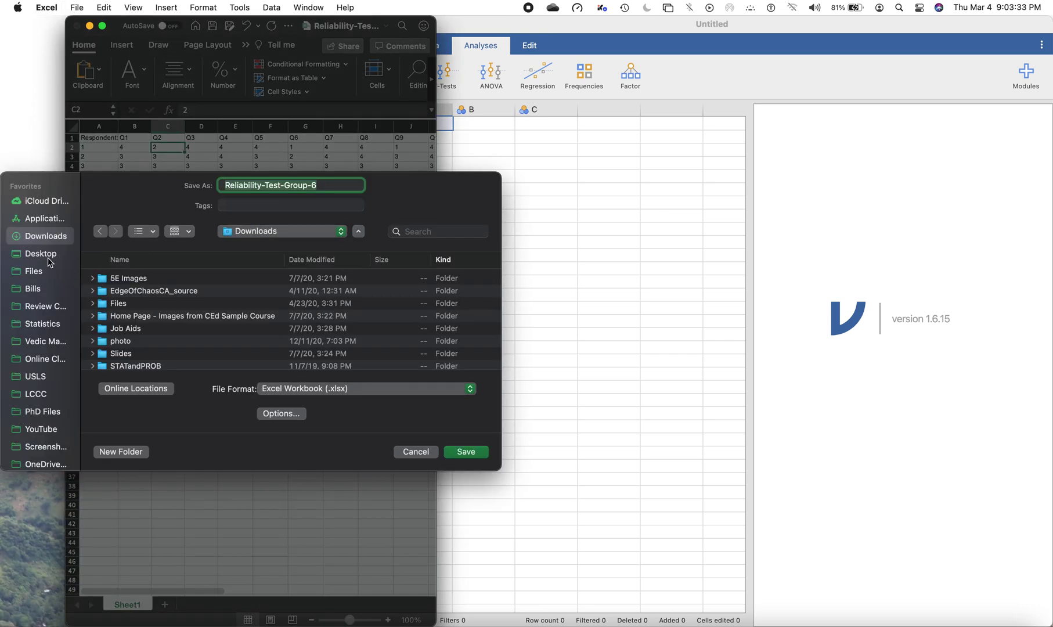
pyautogui.click(44, 271)
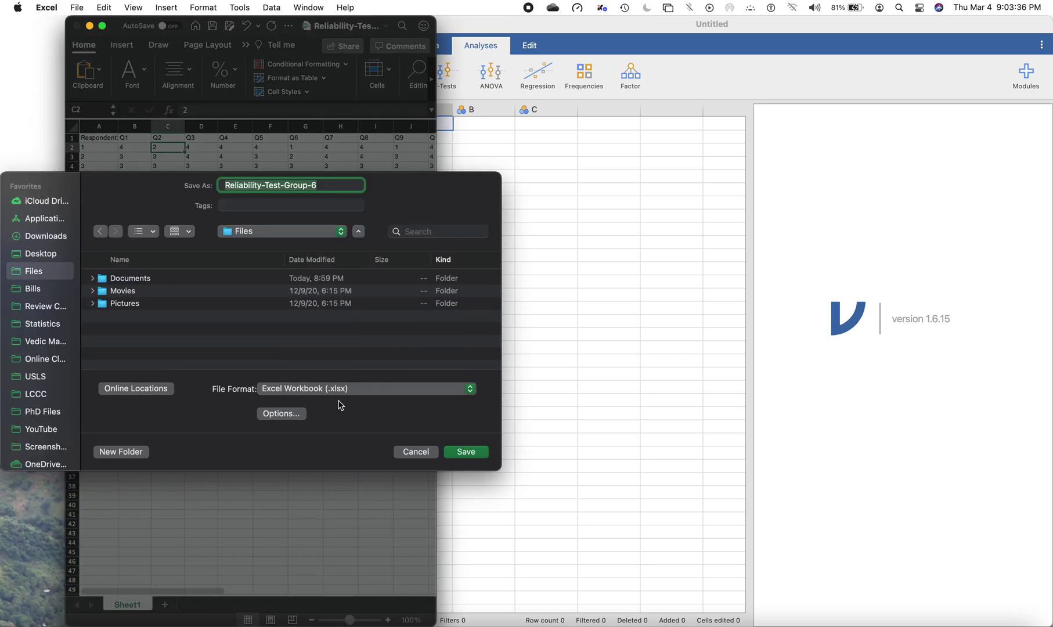
pyautogui.click(470, 393)
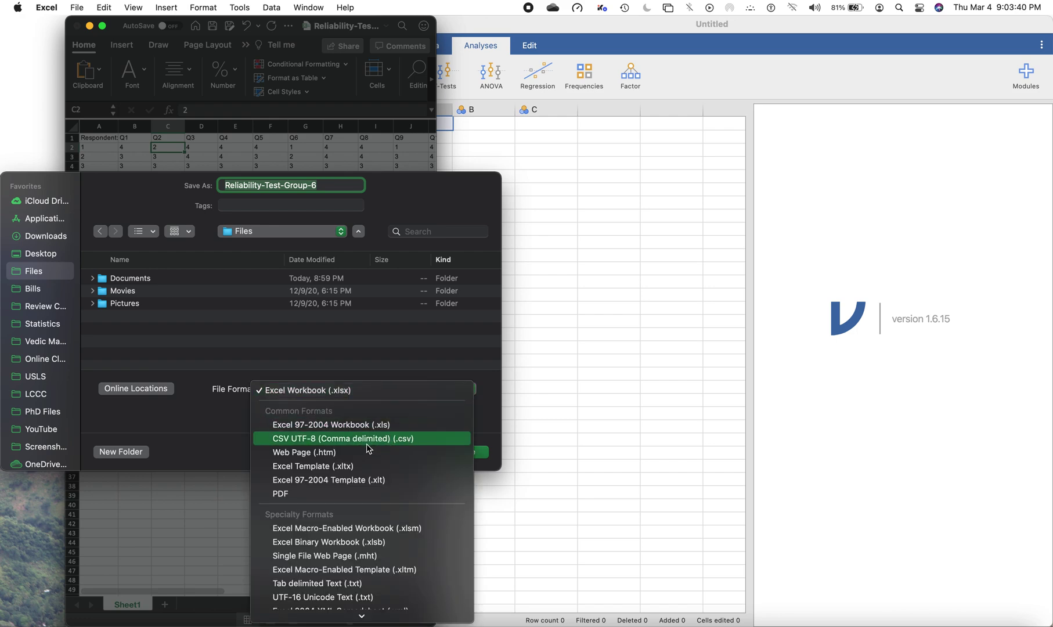
pyautogui.click(429, 440)
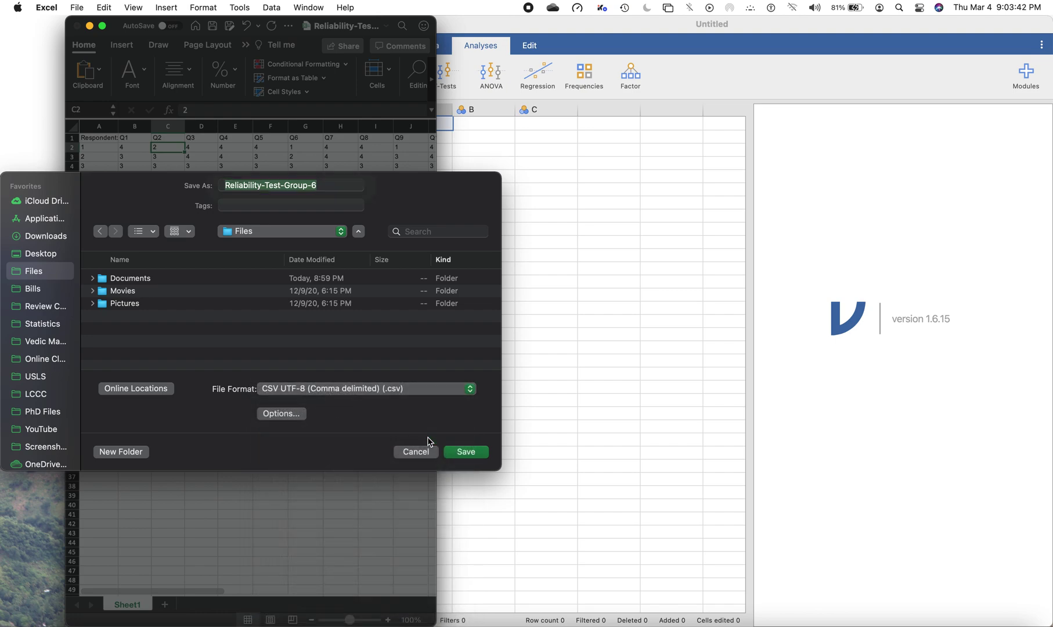
pyautogui.click(467, 452)
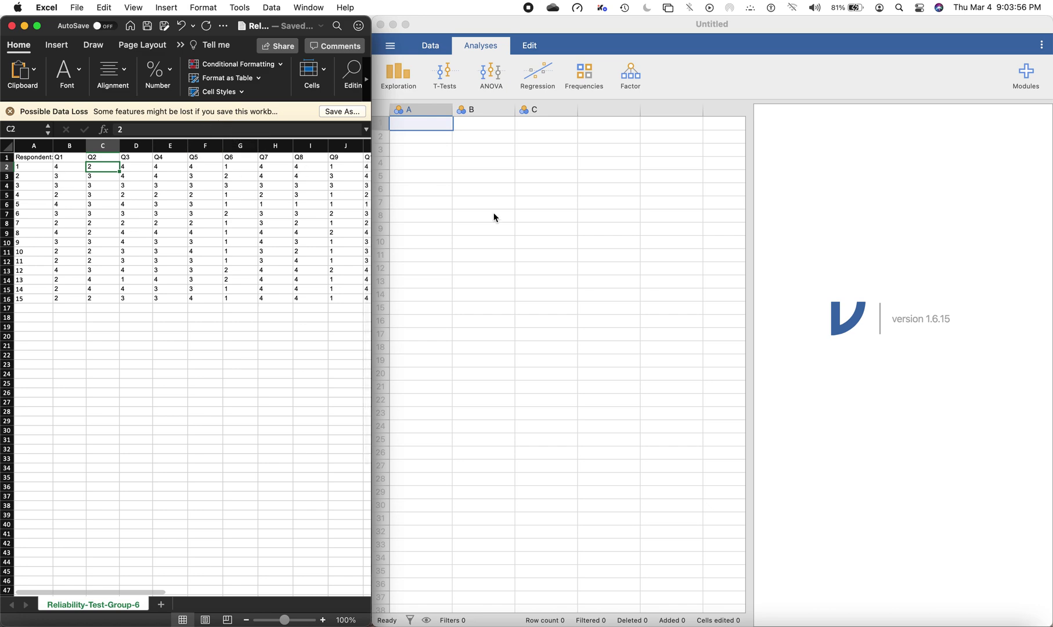
pyautogui.click(452, 238)
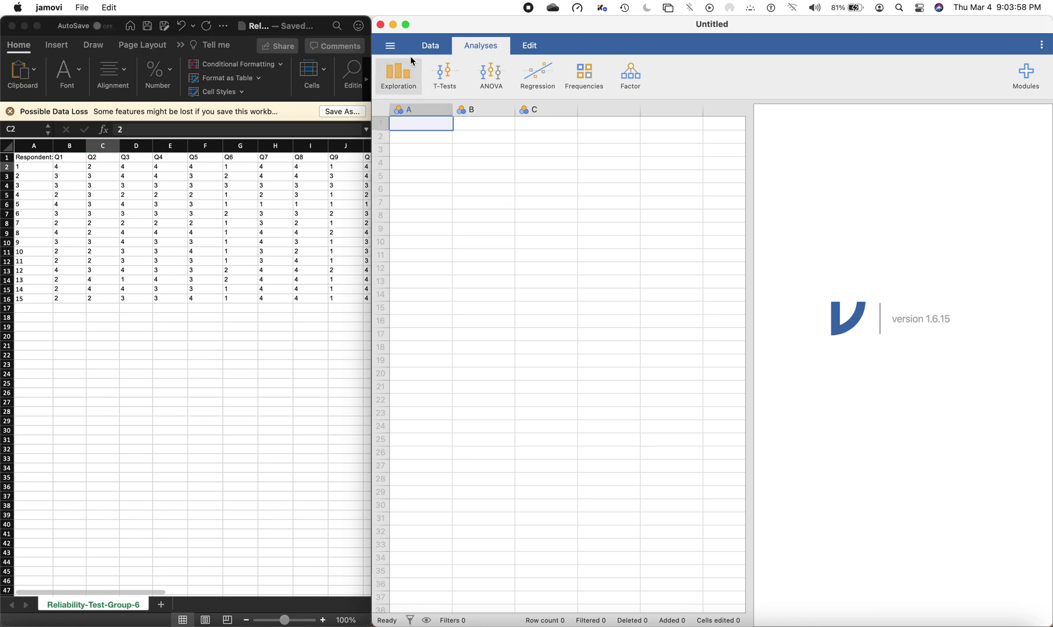
# Load Reliability-Test-Group-6.csv from the Files folder into jamovi.
pyautogui.click(393, 46)
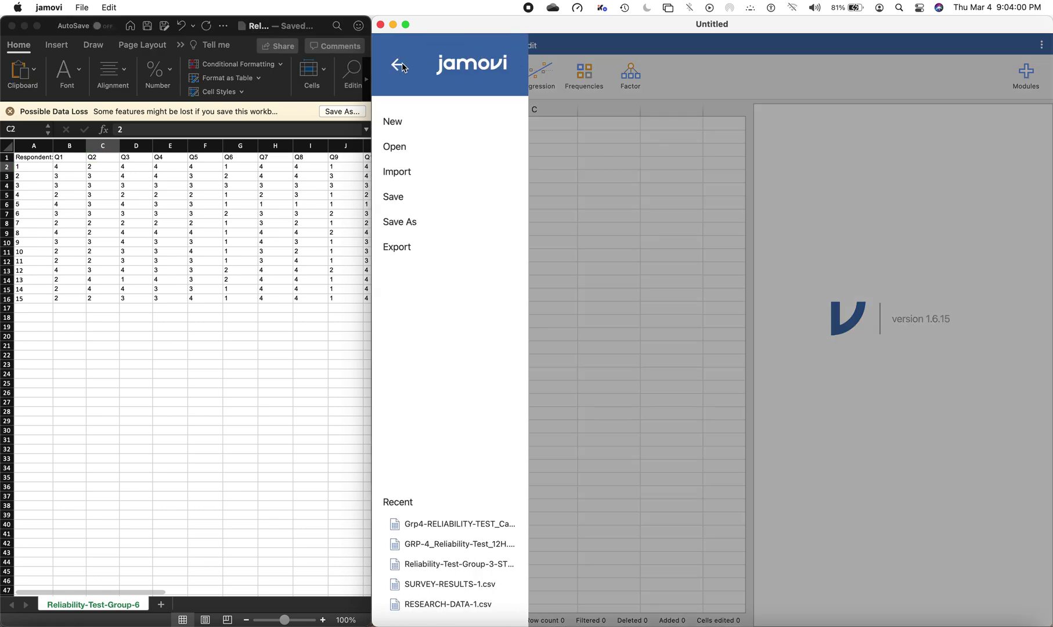
pyautogui.click(414, 149)
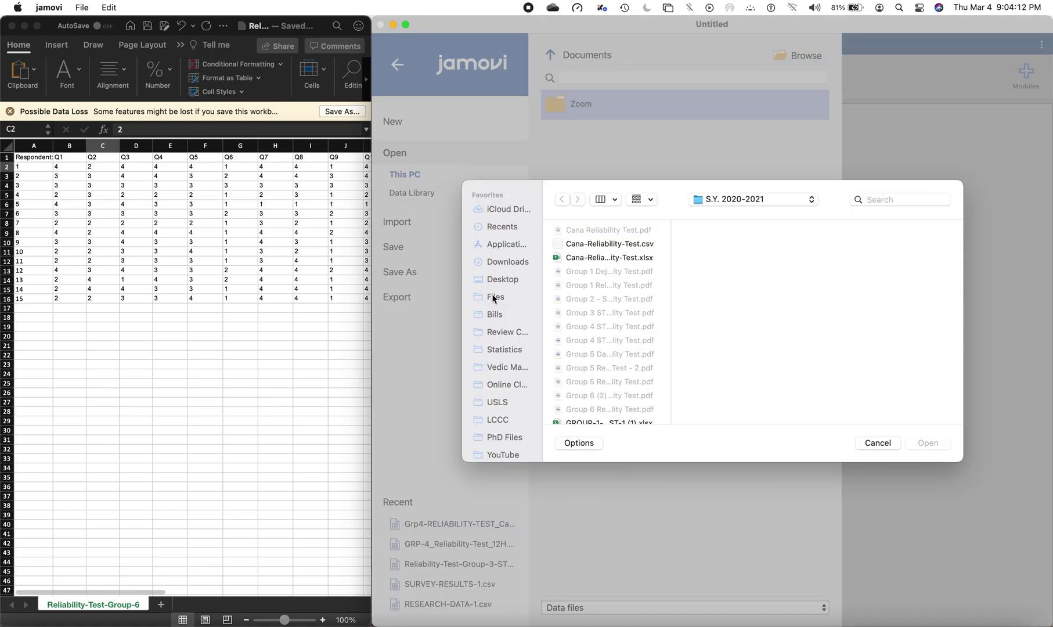
pyautogui.click(495, 298)
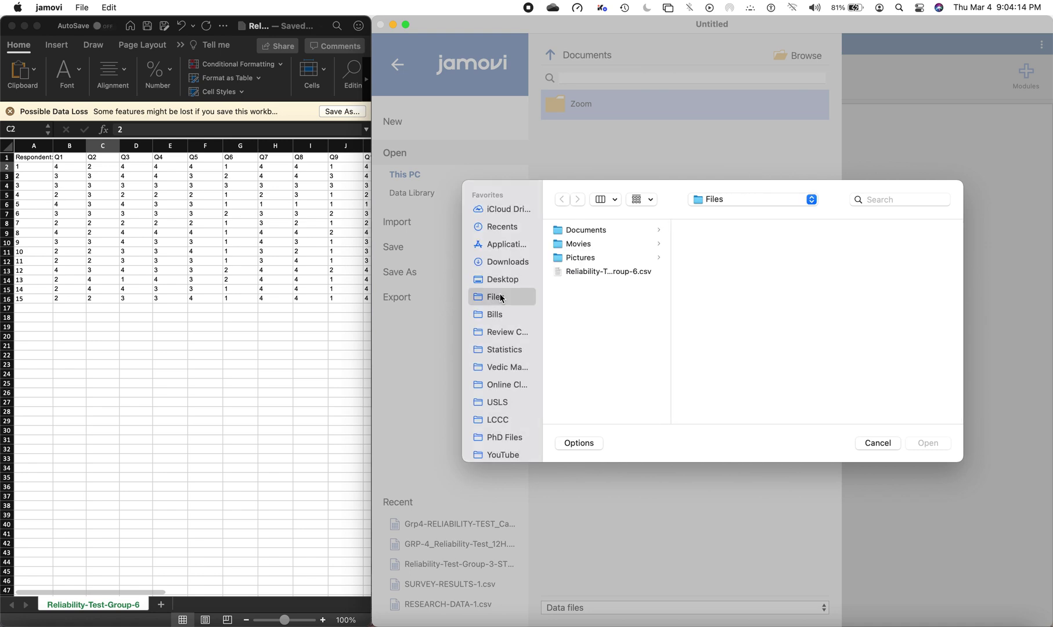
pyautogui.click(608, 271)
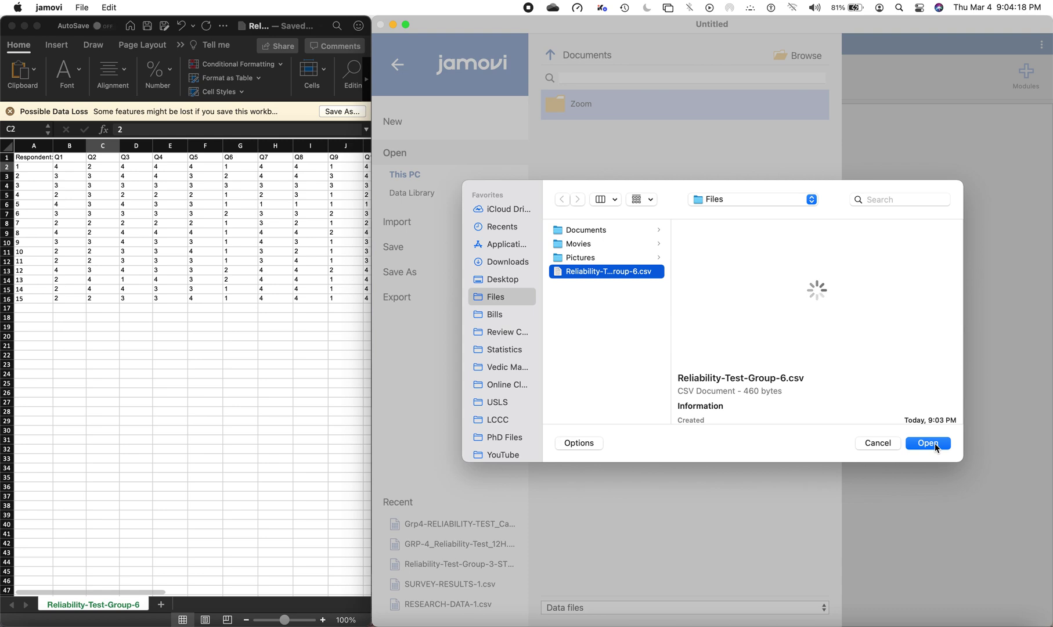
pyautogui.click(928, 444)
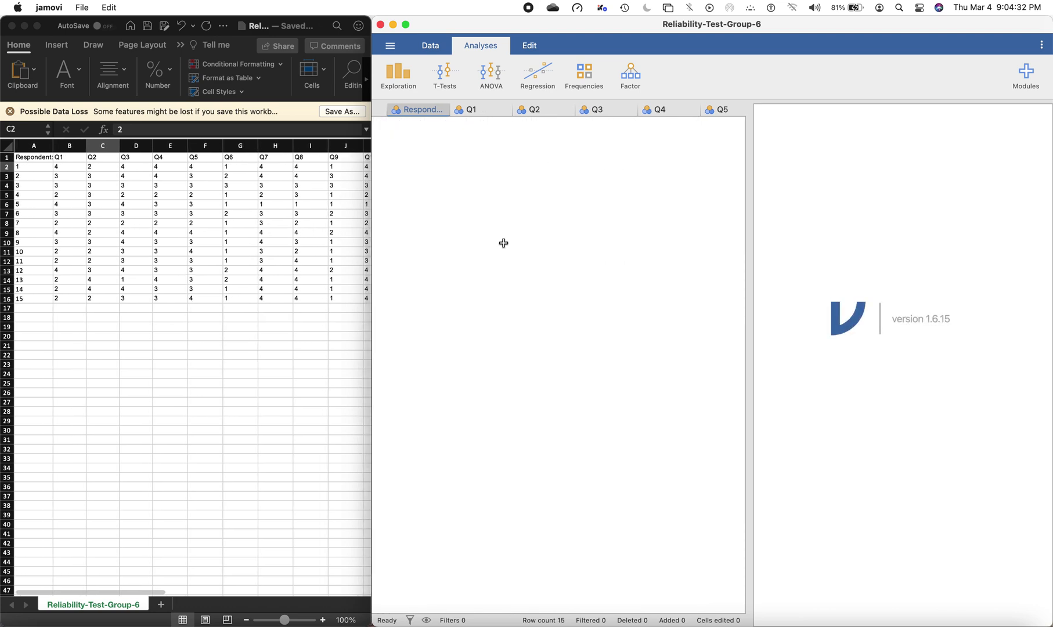
# Check the Excel header row, then add a Reliability Analysis from jamovi's Factor menu.
pyautogui.click(87, 207)
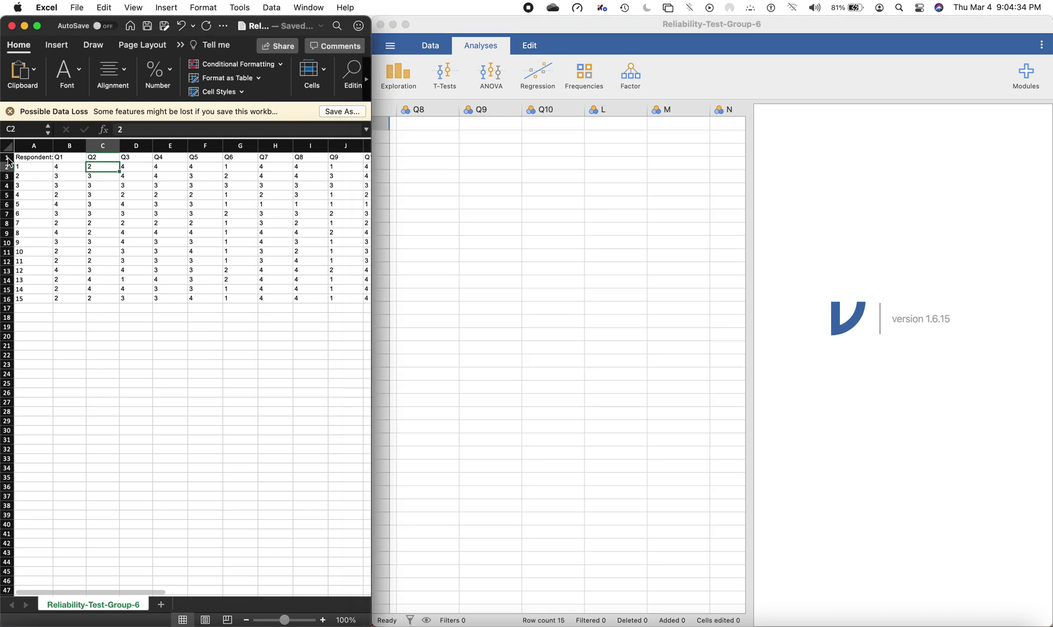
pyautogui.click(7, 158)
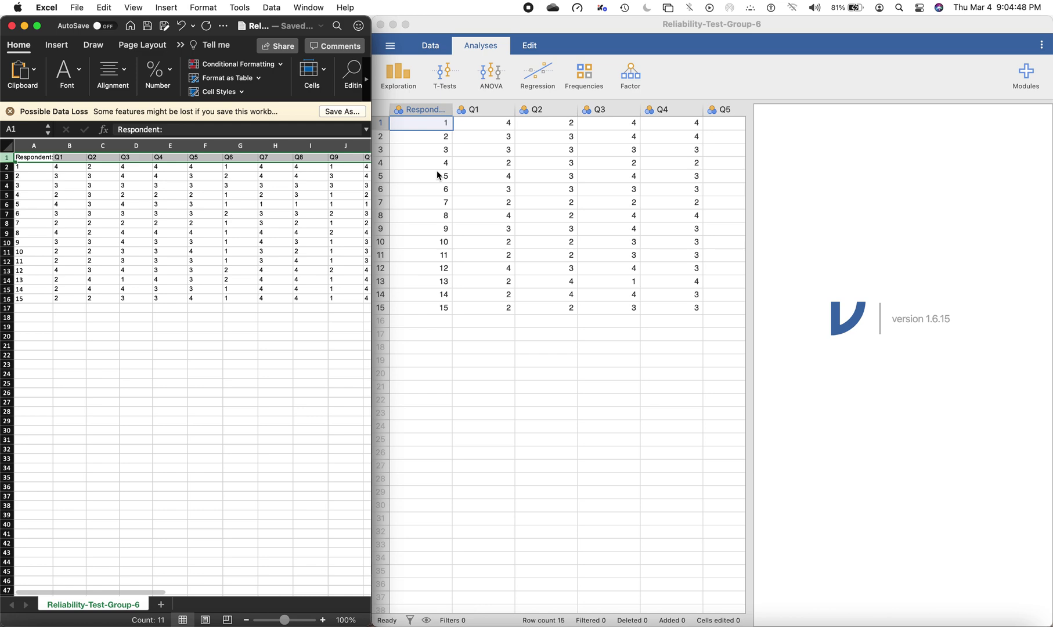
pyautogui.click(582, 184)
pyautogui.click(630, 78)
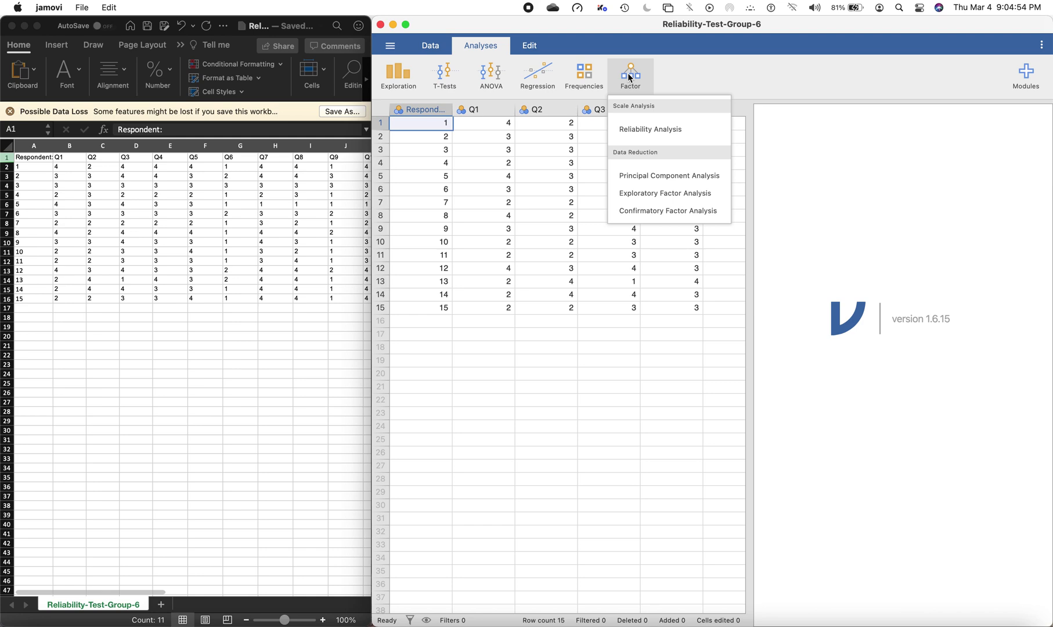
pyautogui.click(639, 131)
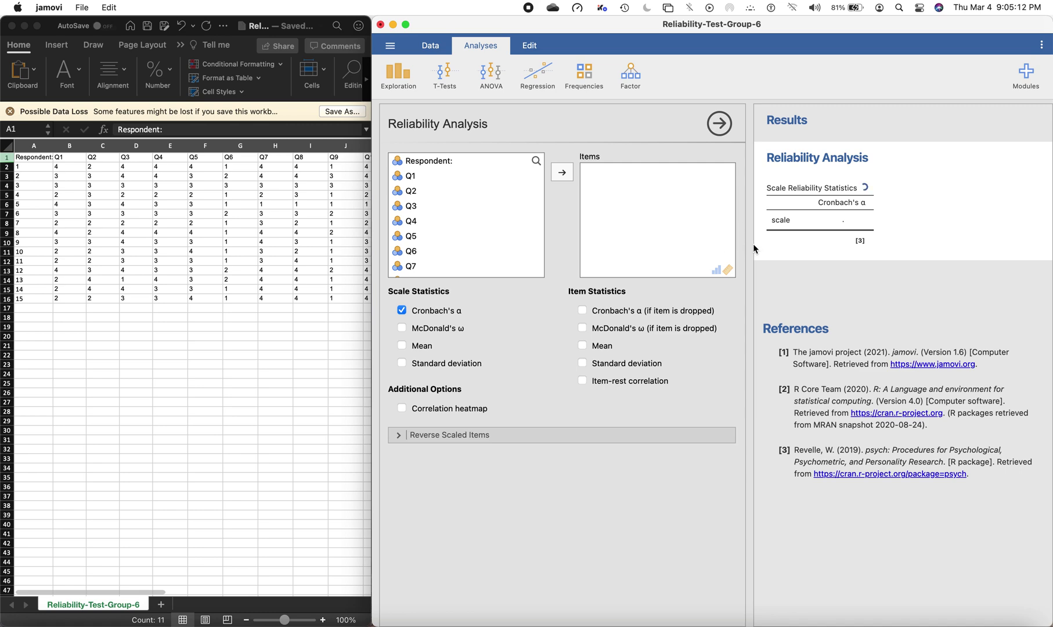
pyautogui.click(752, 245)
pyautogui.moveTo(752, 245)
pyautogui.mouseDown()
pyautogui.moveTo(708, 248)
pyautogui.moveTo(759, 241)
pyautogui.moveTo(752, 248)
pyautogui.mouseUp()
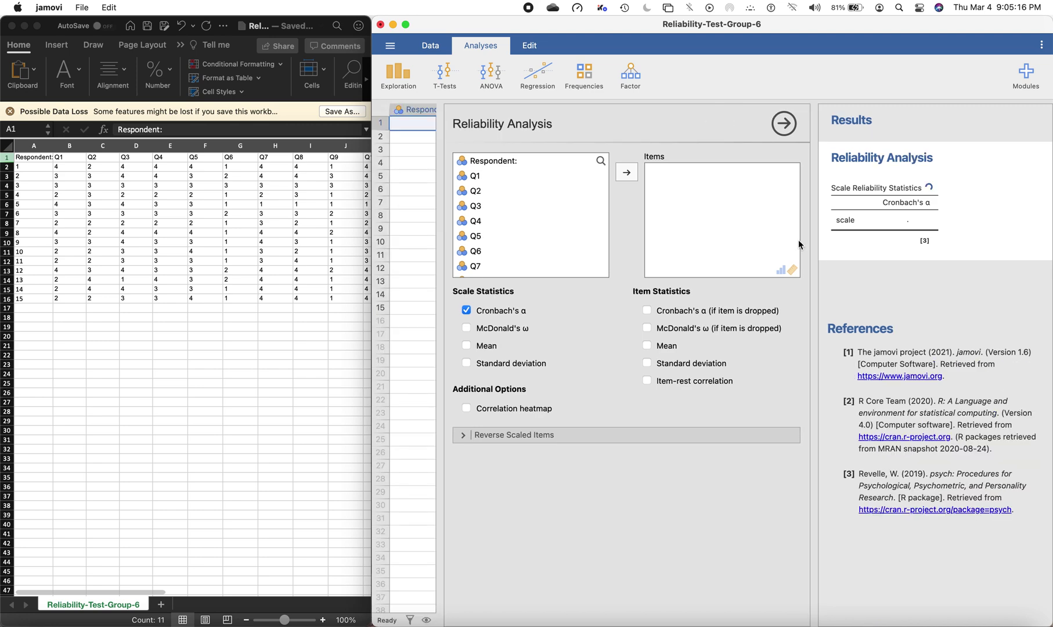
pyautogui.moveTo(817, 223); pyautogui.dragTo(592, 244)
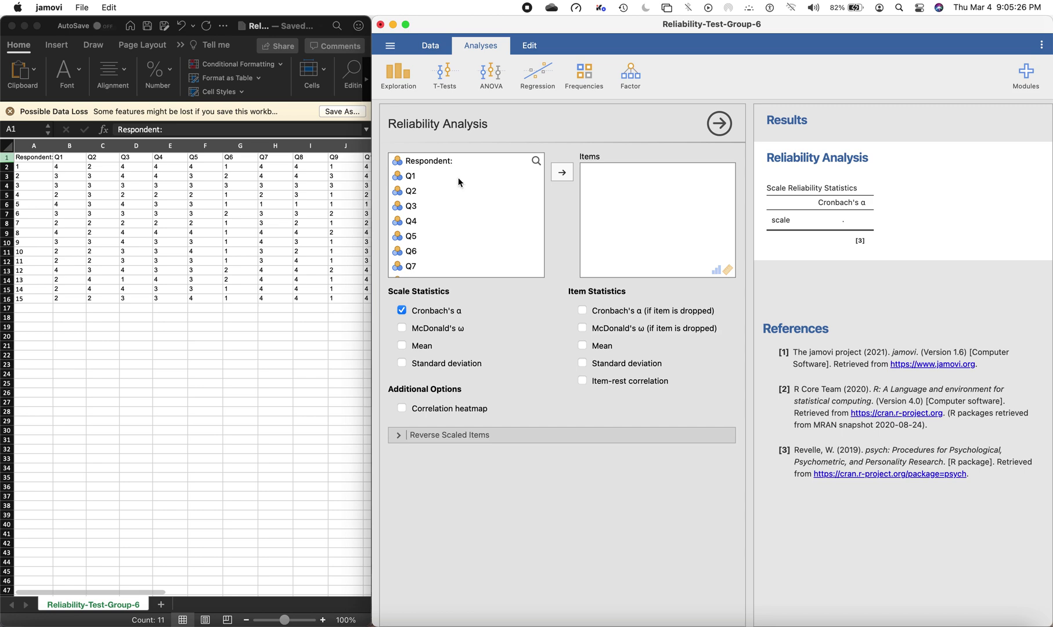
pyautogui.scroll(-5, 474, 230)
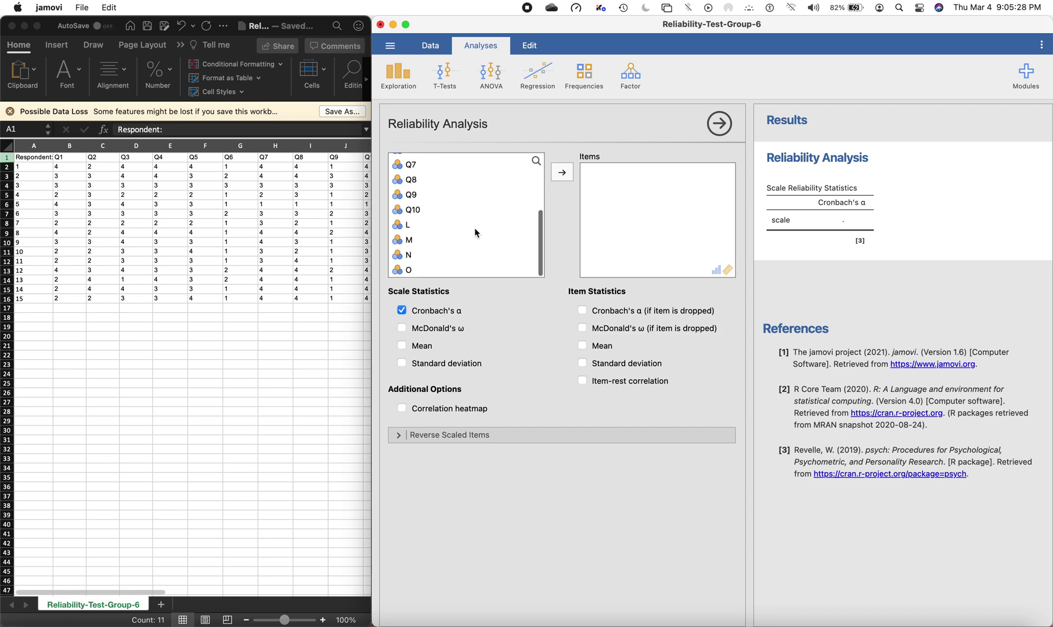
pyautogui.click(436, 213)
pyautogui.click(422, 238)
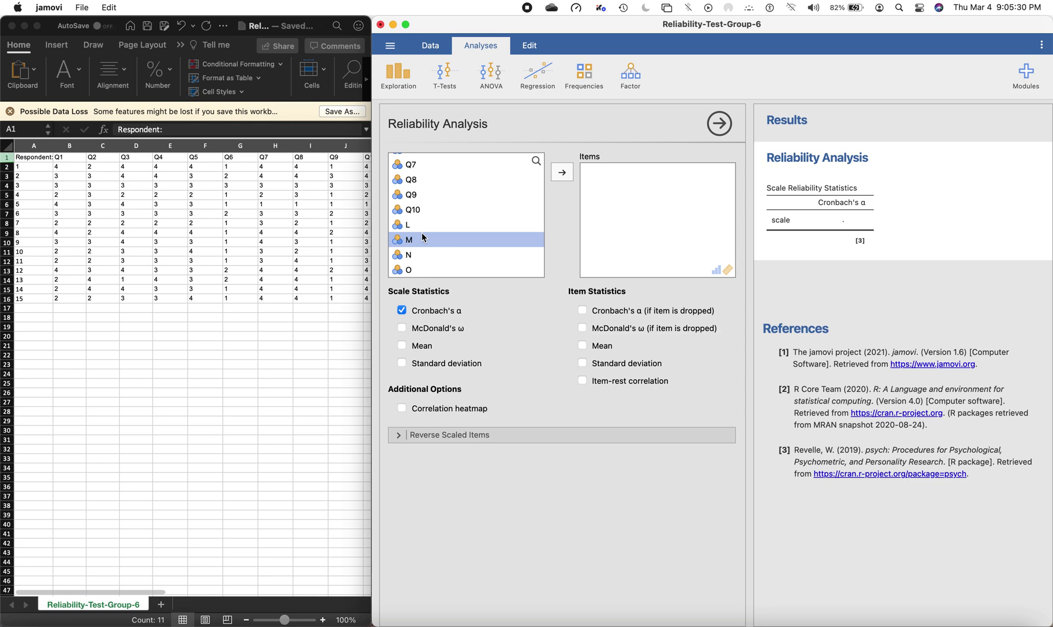
pyautogui.click(294, 270)
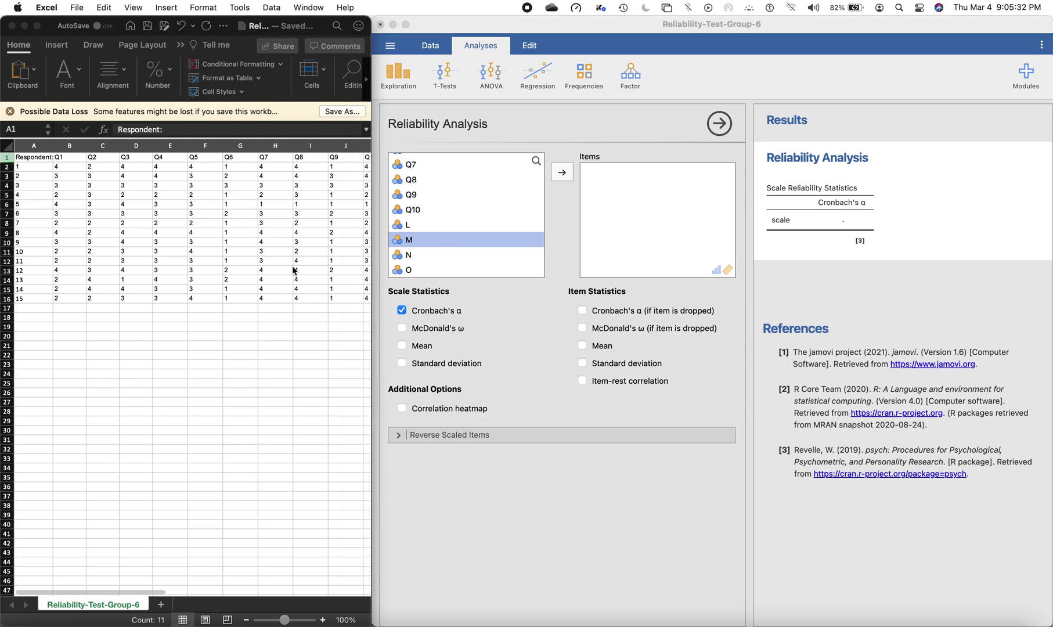
# Confirm Excel columns L to O beside Q10 contain no data.
pyautogui.hscroll(5, 293, 270)
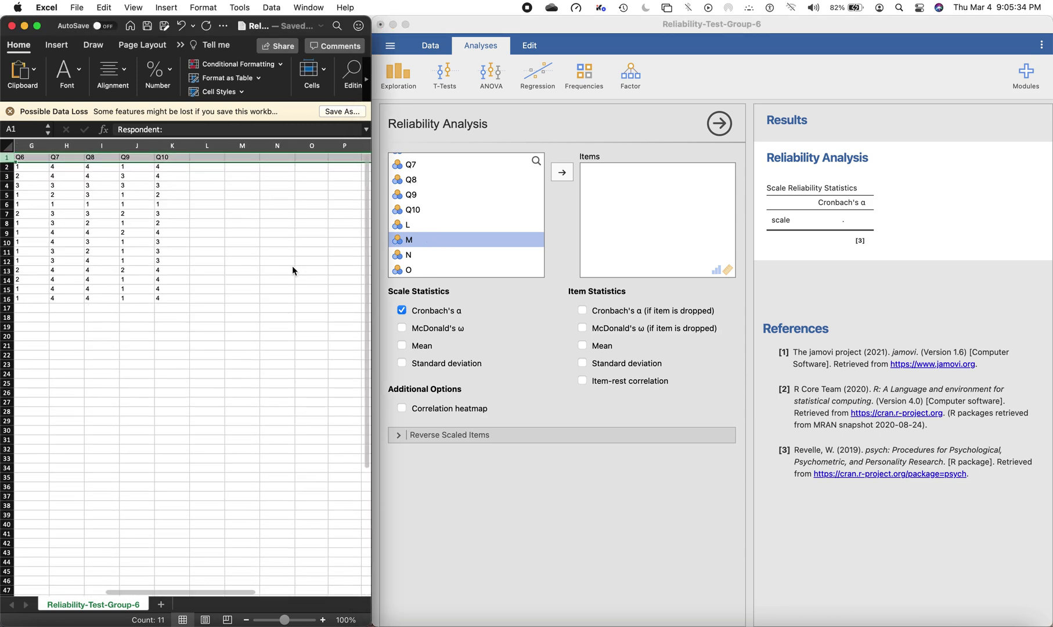
pyautogui.click(268, 240)
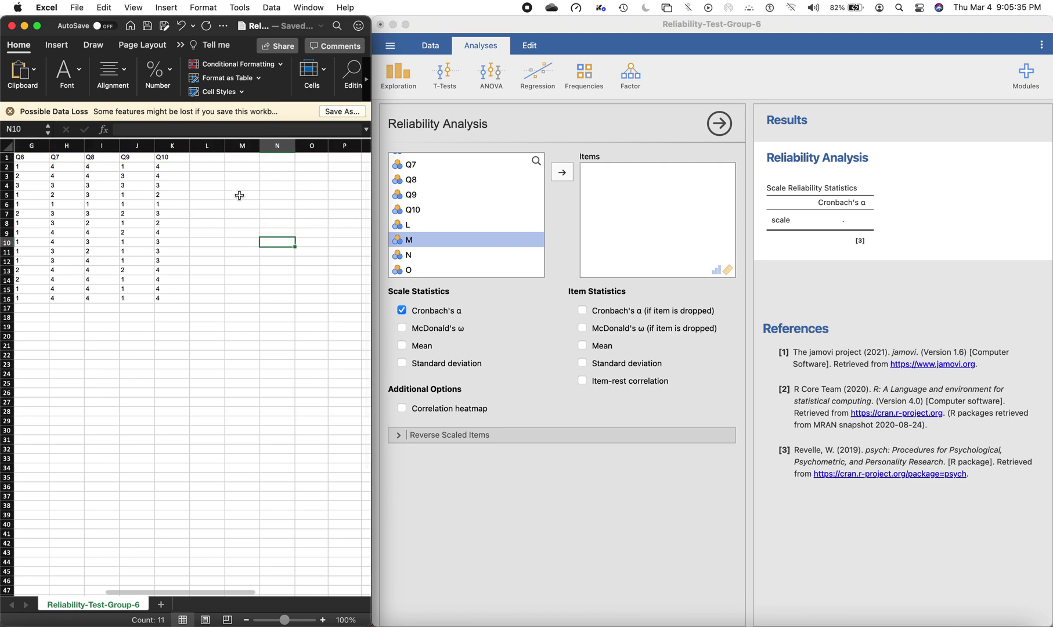
pyautogui.click(208, 158)
pyautogui.click(243, 154)
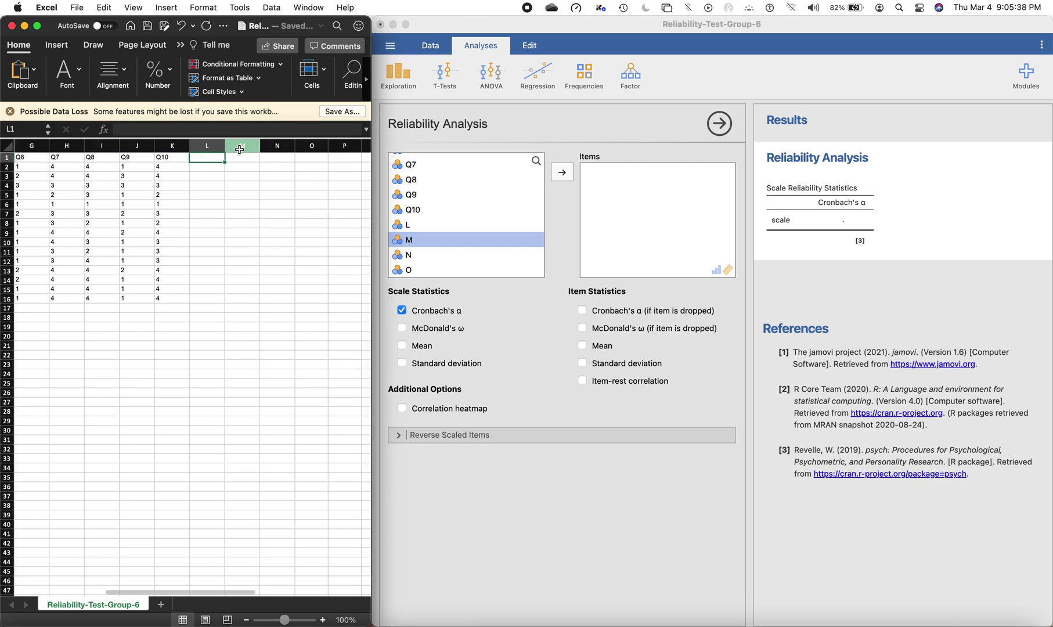
pyautogui.click(277, 148)
pyautogui.click(312, 148)
pyautogui.click(317, 153)
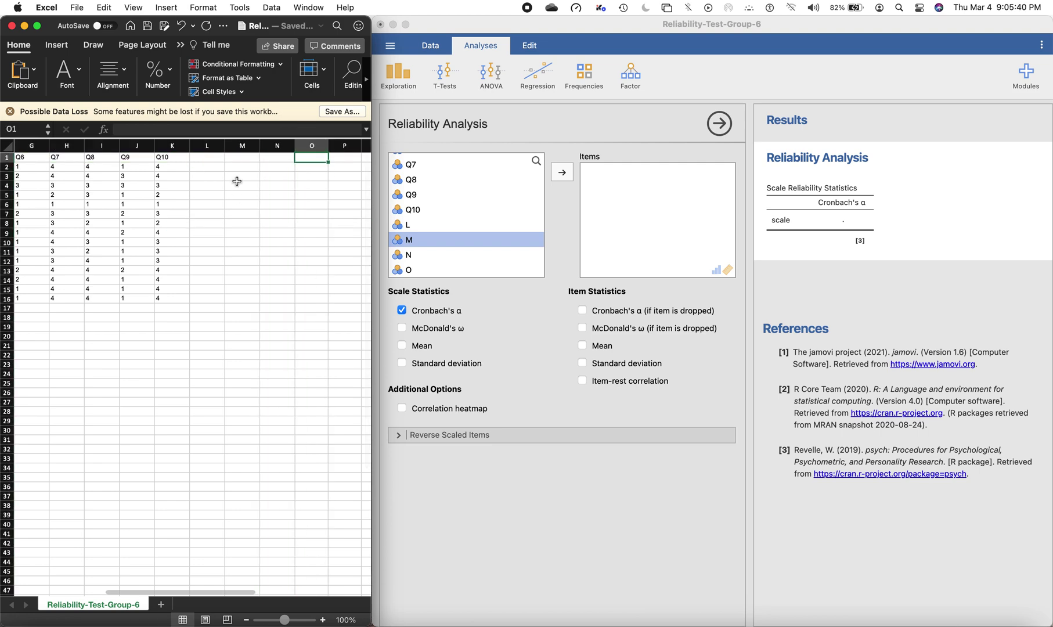
pyautogui.click(208, 146)
pyautogui.click(243, 146)
pyautogui.click(278, 147)
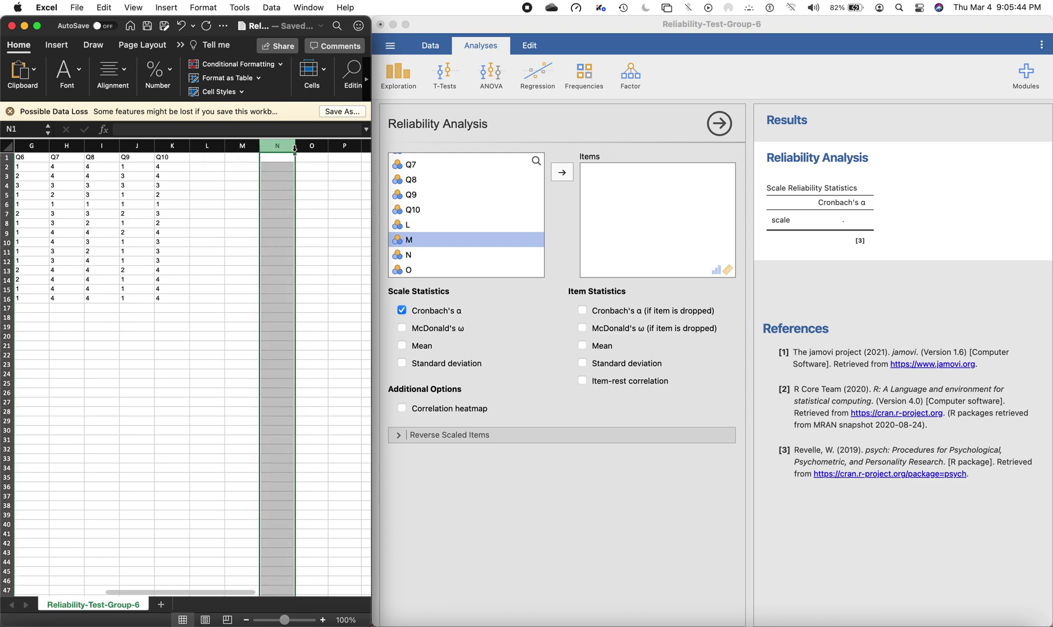
pyautogui.click(297, 146)
pyautogui.click(220, 166)
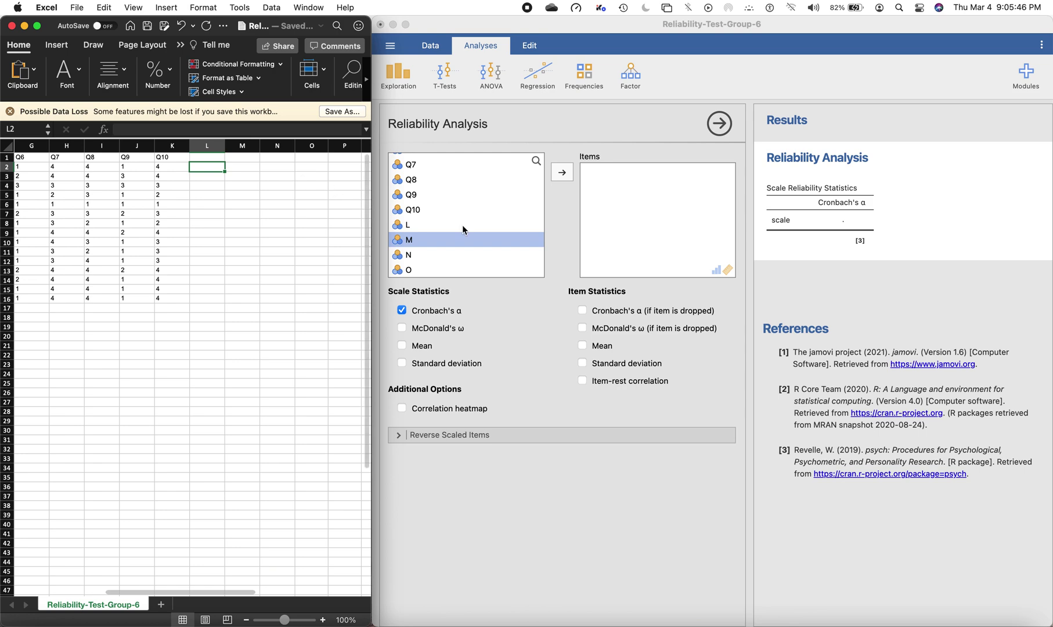
# Move Q1 through Q7 into the reliability analysis Items list.
pyautogui.click(464, 177)
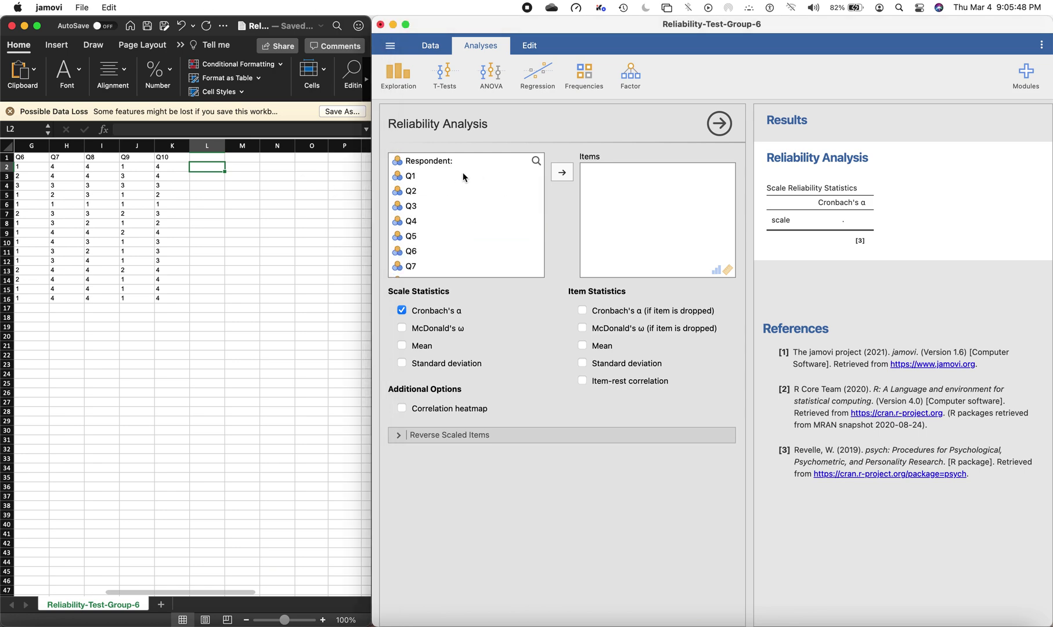
pyautogui.click(455, 177)
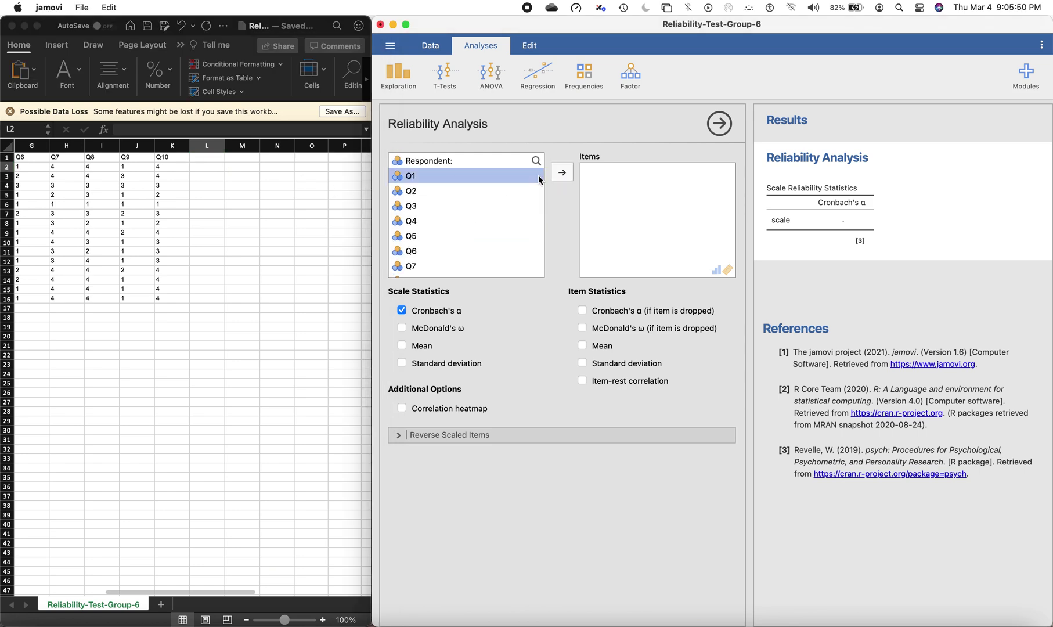
pyautogui.click(562, 173)
pyautogui.click(563, 174)
pyautogui.click(562, 174)
pyautogui.click(562, 174)
pyautogui.click(562, 174)
pyautogui.click(562, 174)
pyautogui.click(563, 174)
# Move Q8–Q10 into Items and add the scale mean and standard deviation.
pyautogui.click(563, 174)
pyautogui.click(562, 174)
pyautogui.click(562, 173)
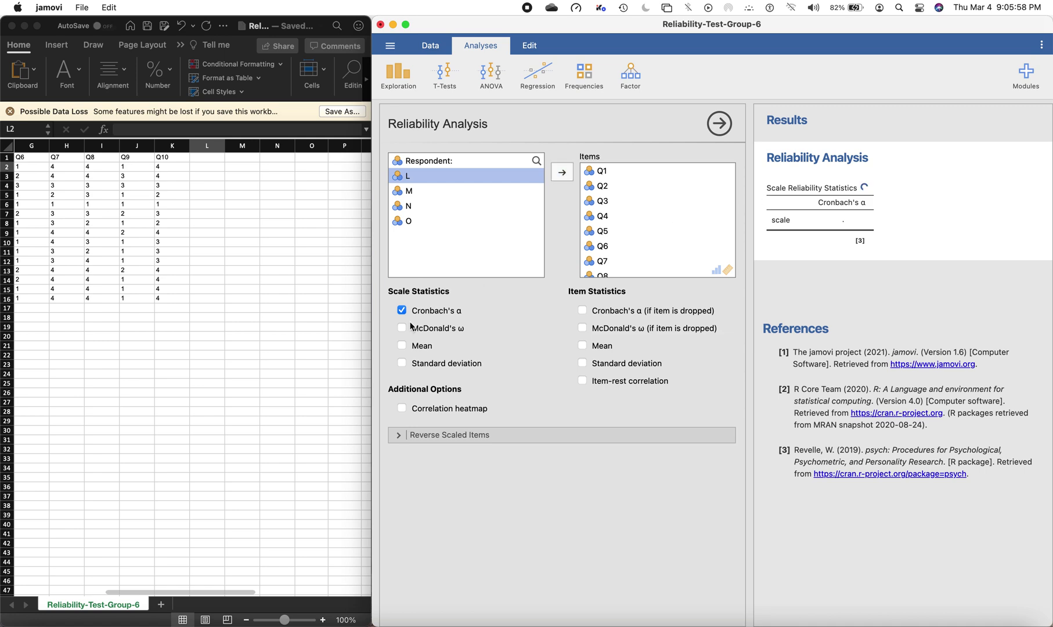
pyautogui.click(403, 347)
pyautogui.click(405, 364)
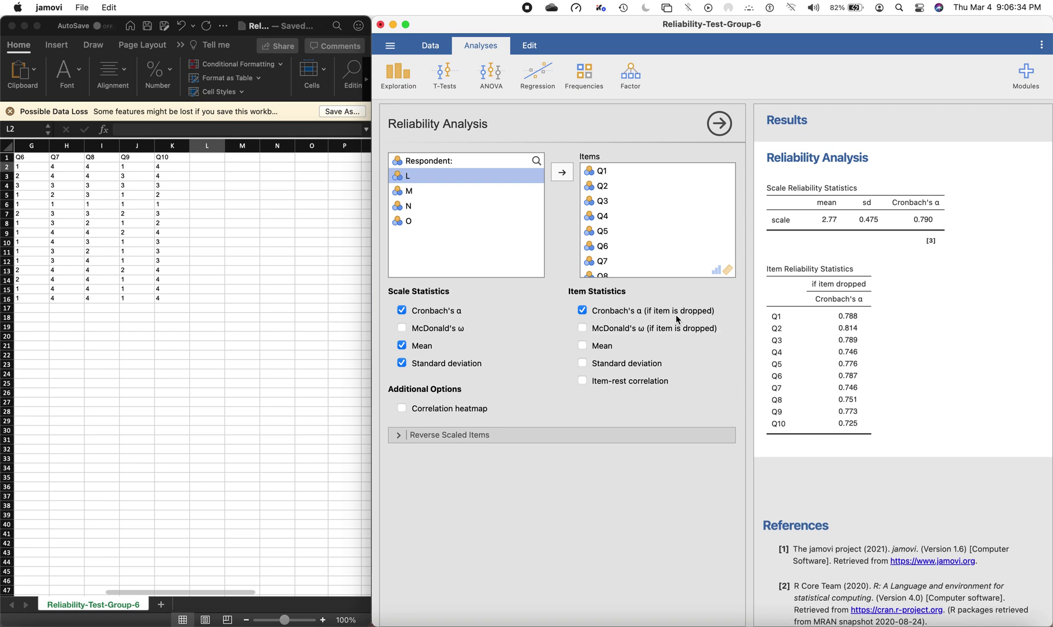
# Add per-item standard deviation and drag Q1 out of the Items list.
pyautogui.click(584, 363)
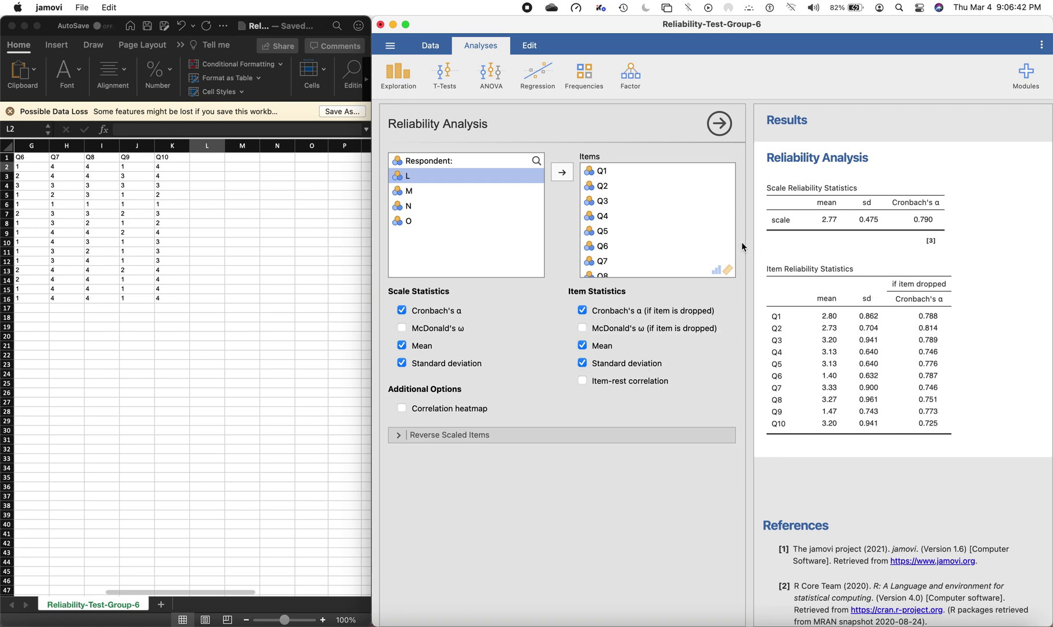
pyautogui.moveTo(749, 242); pyautogui.dragTo(669, 239)
pyautogui.click(602, 170)
pyautogui.click(562, 172)
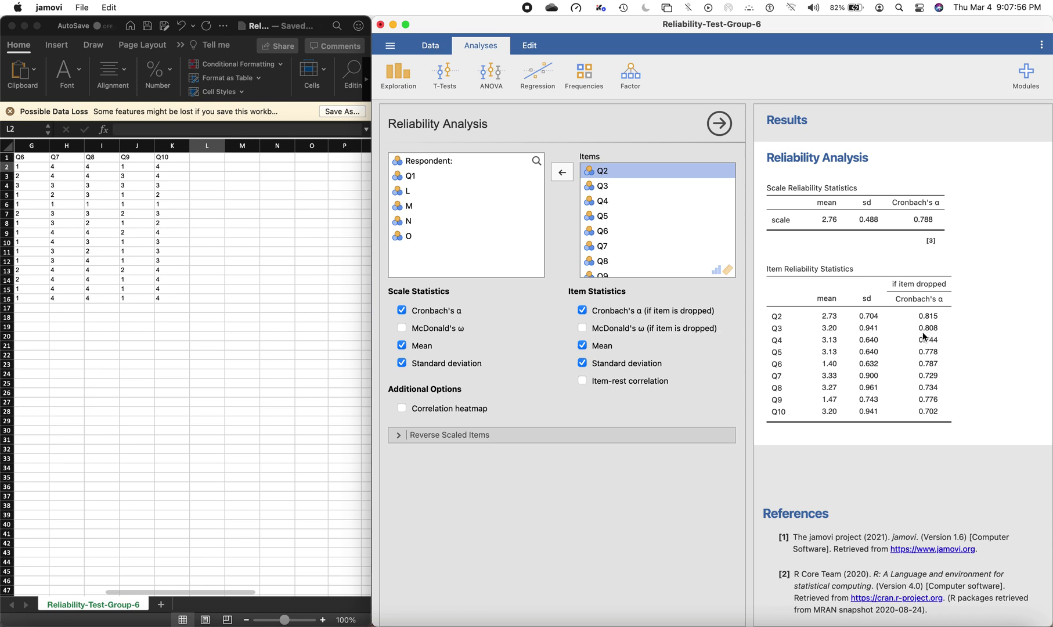
pyautogui.click(623, 186)
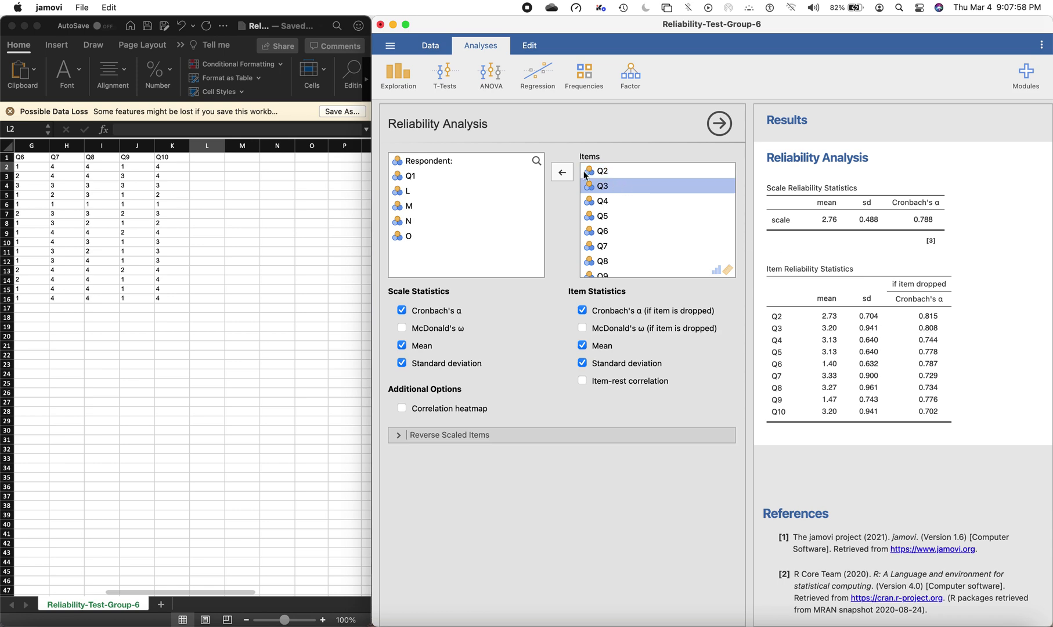
pyautogui.click(563, 172)
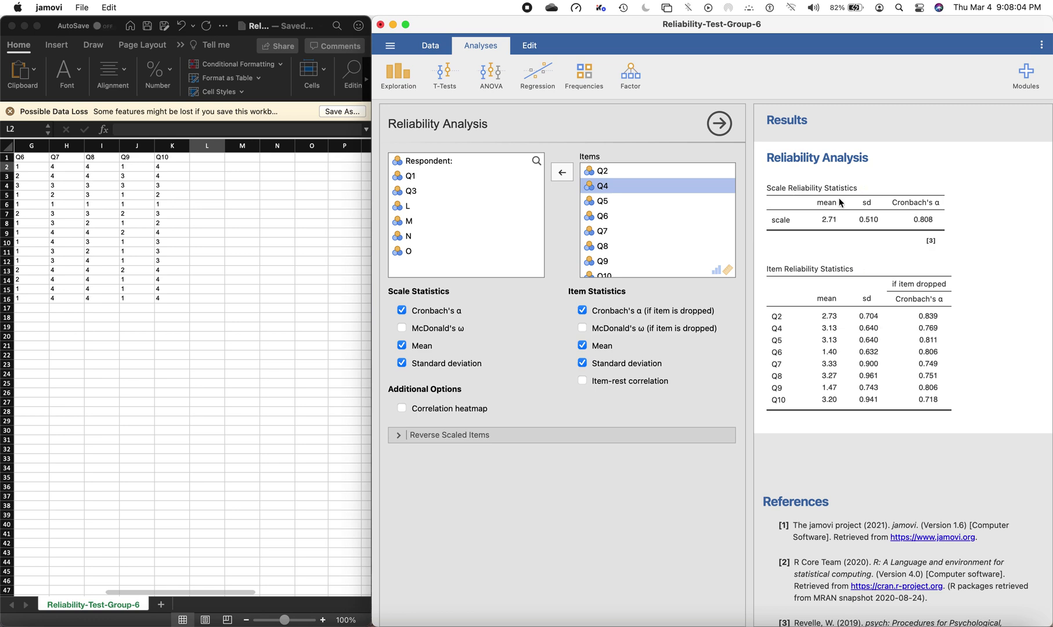
pyautogui.click(477, 177)
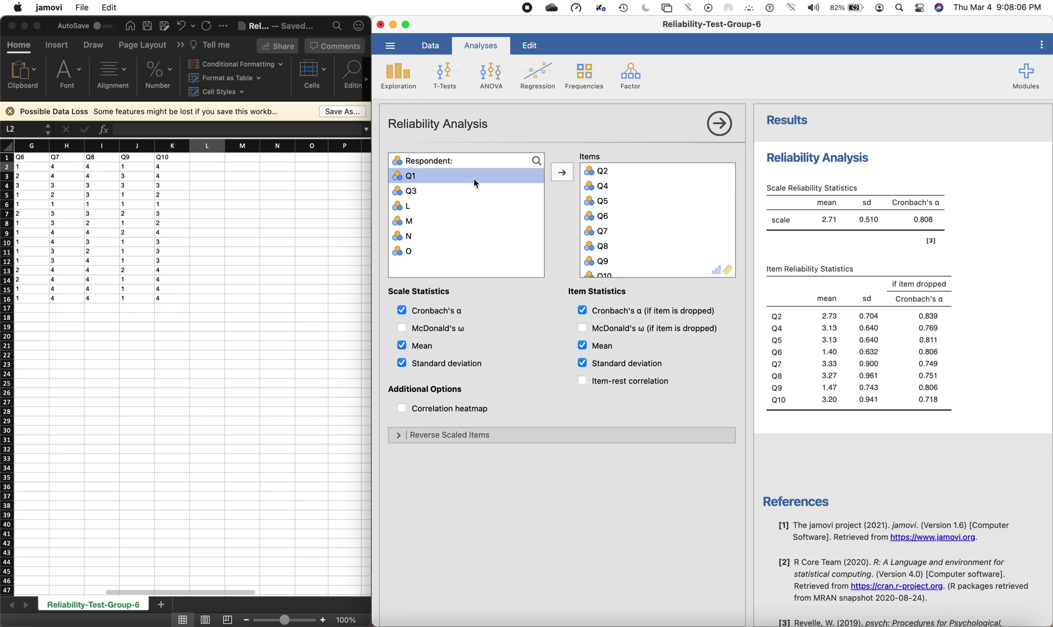
pyautogui.click(564, 173)
pyautogui.click(564, 172)
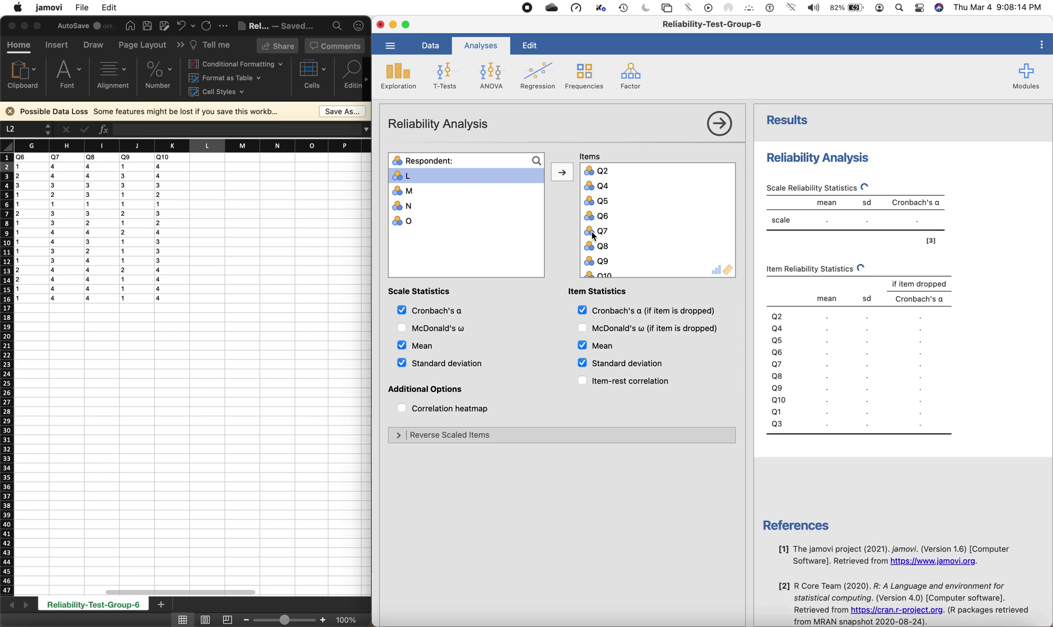
pyautogui.scroll(-3, 593, 235)
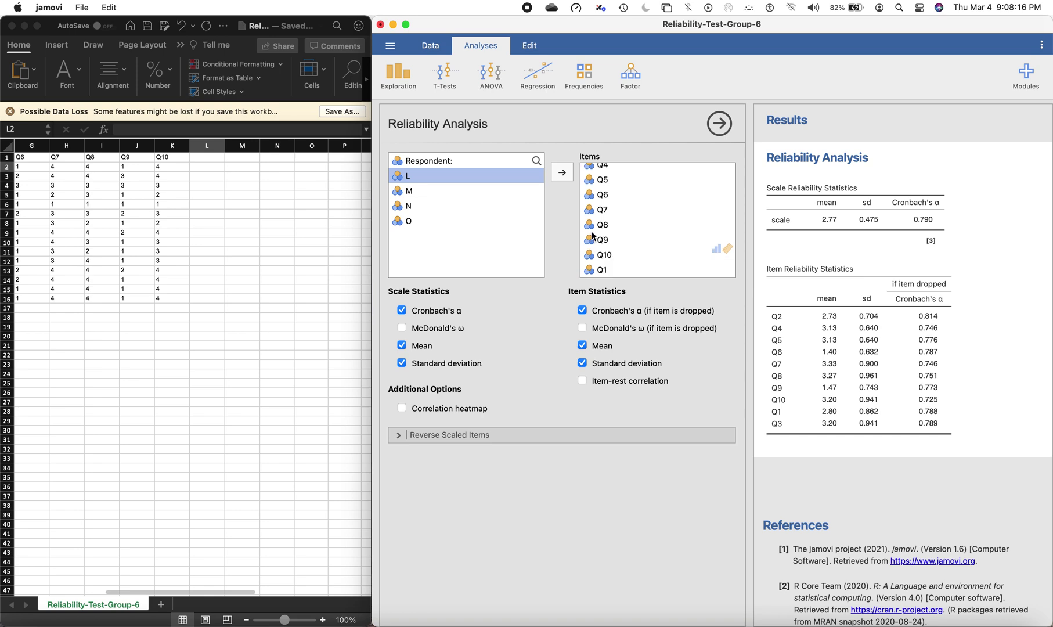
pyautogui.scroll(3, 593, 235)
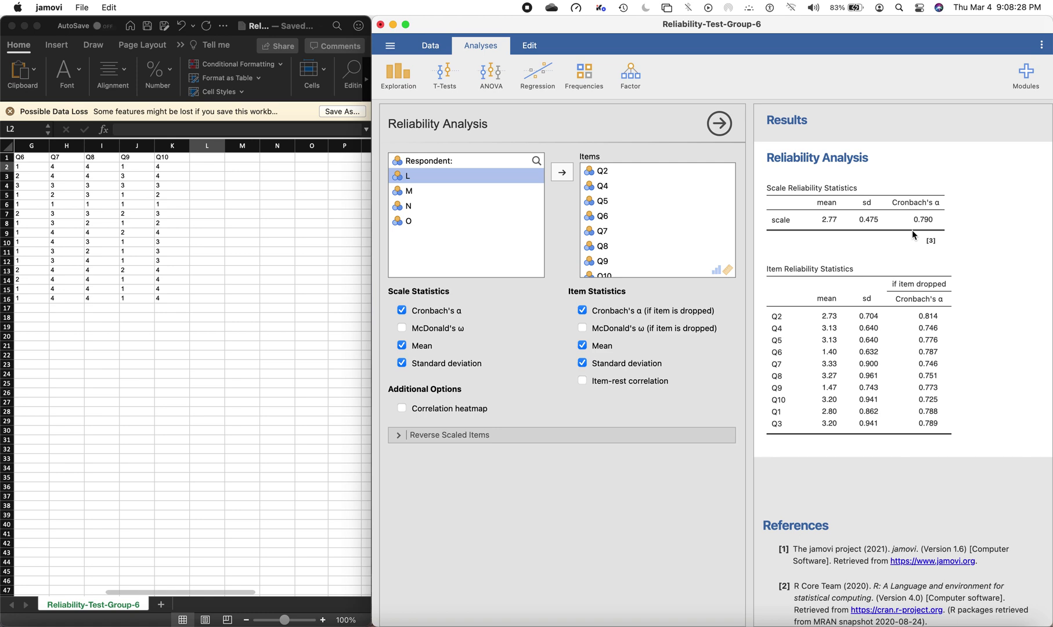
# Open the options menus of the Scale and Item Reliability Statistics tables.
pyautogui.rightClick(913, 230)
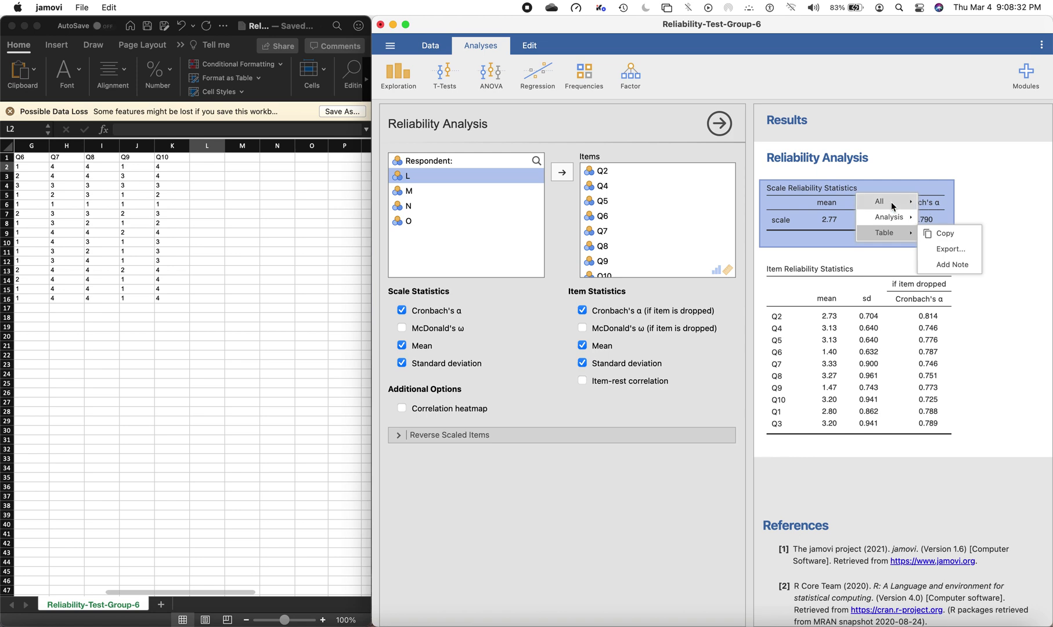
pyautogui.moveTo(891, 201)
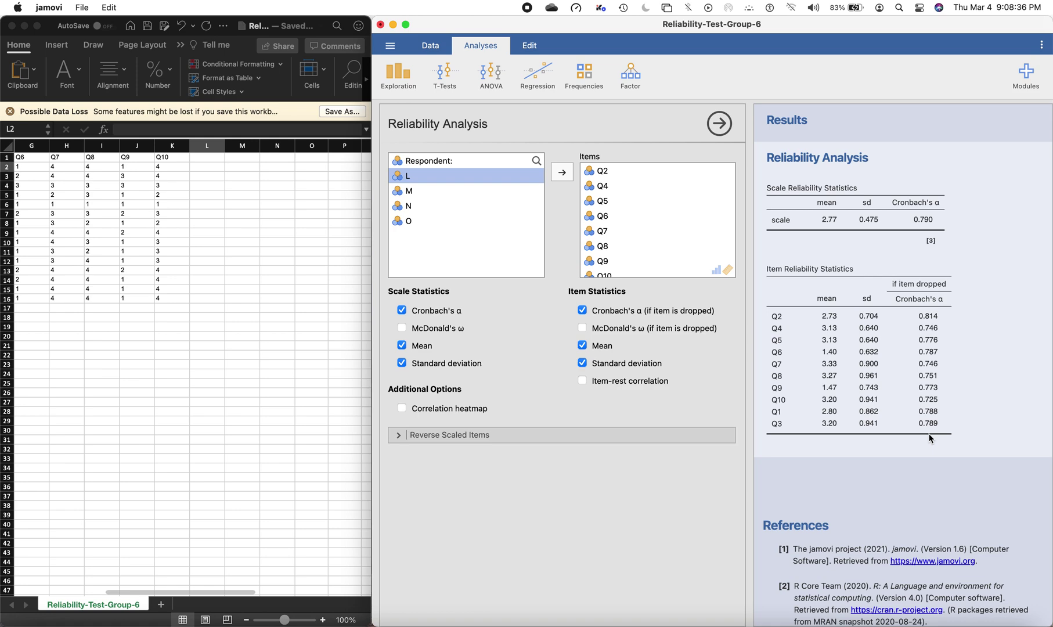
pyautogui.scroll(-3, 925, 441)
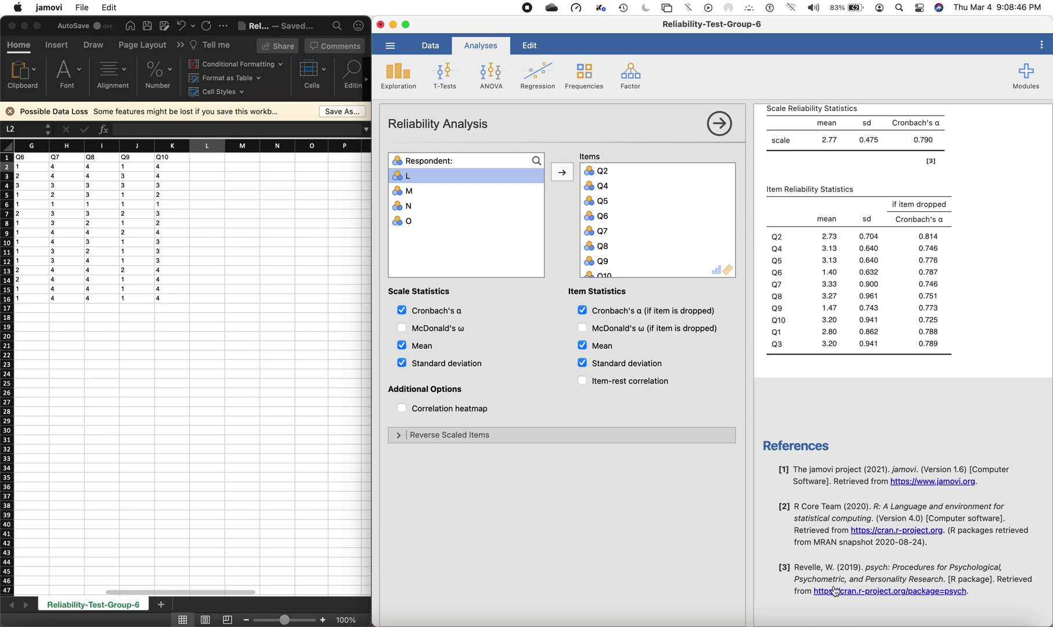
pyautogui.scroll(3, 929, 348)
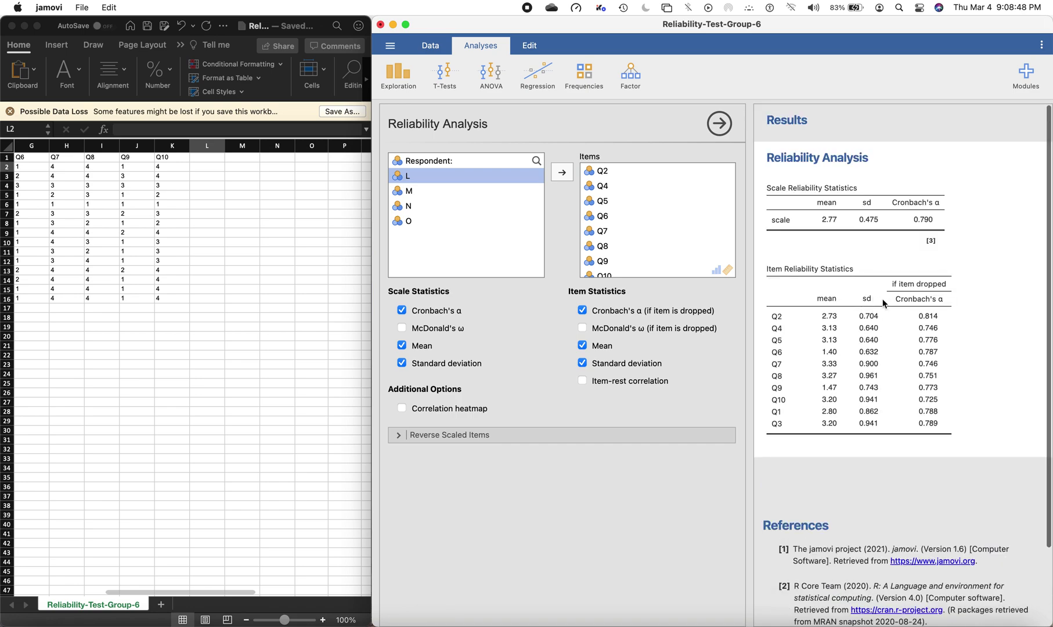
pyautogui.rightClick(927, 329)
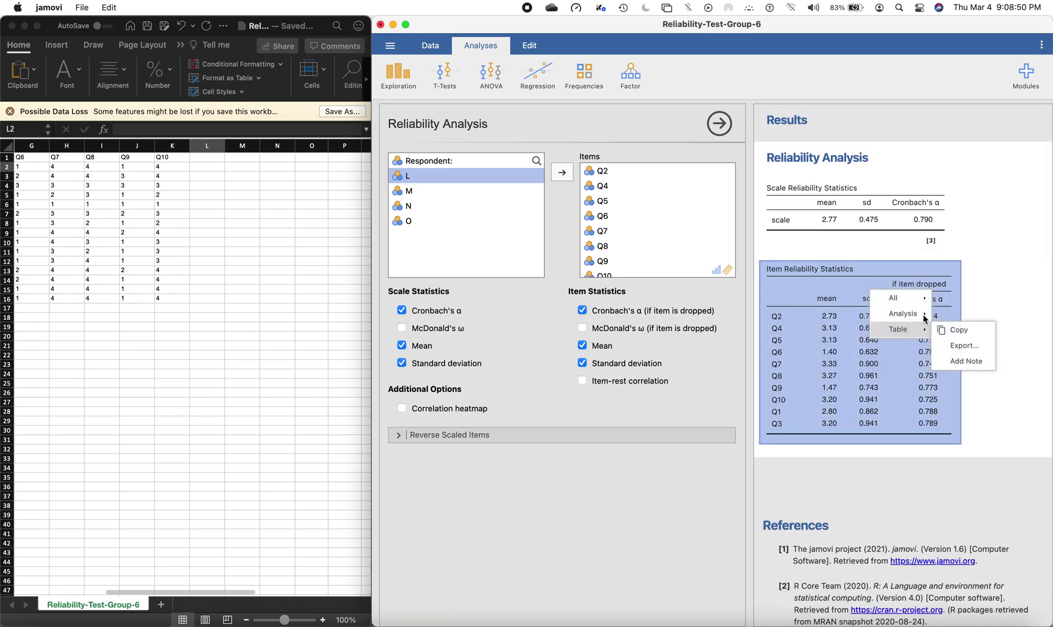
# Export all results to a PDF named 'Group 6 Reliability Test' in the Files folder.
pyautogui.moveTo(917, 303)
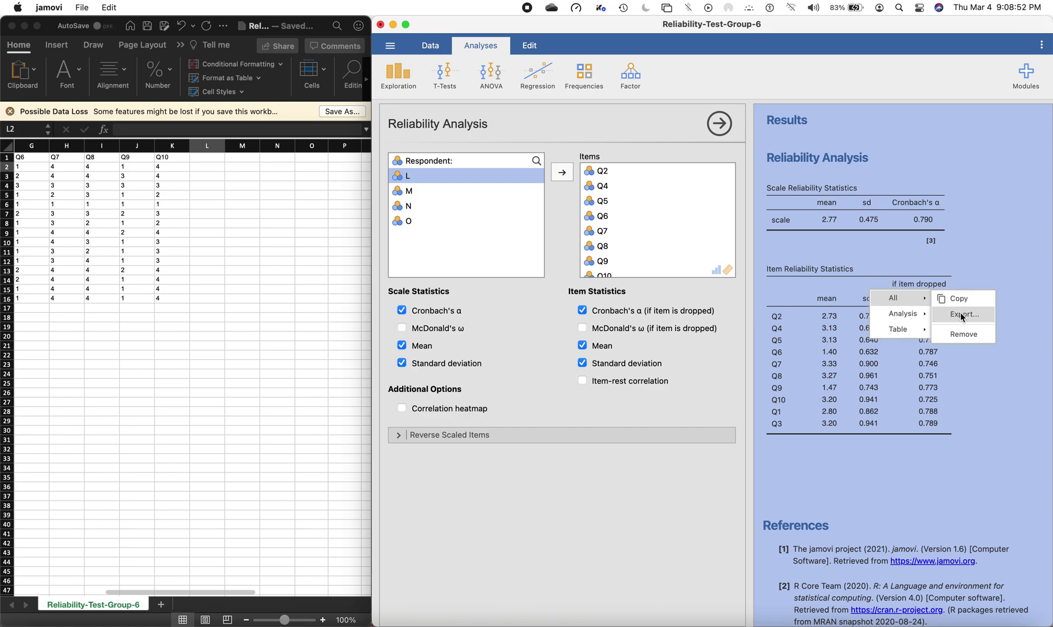
pyautogui.click(961, 313)
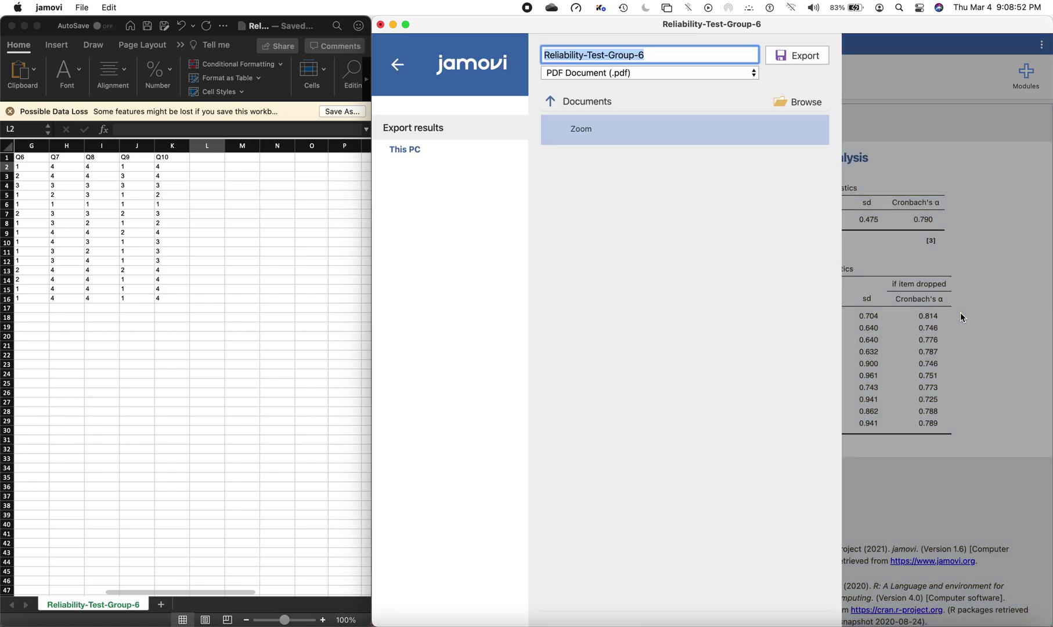
pyautogui.click(658, 59)
pyautogui.press('super+a')
pyautogui.write('Group 6 Relia')
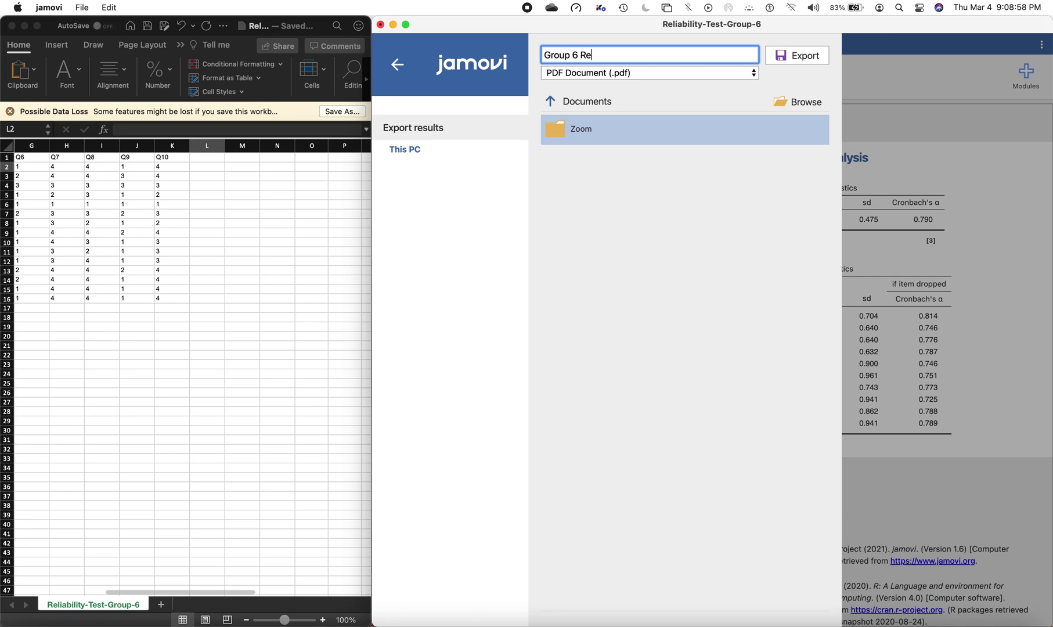
pyautogui.write('bility Test')
pyautogui.click(791, 104)
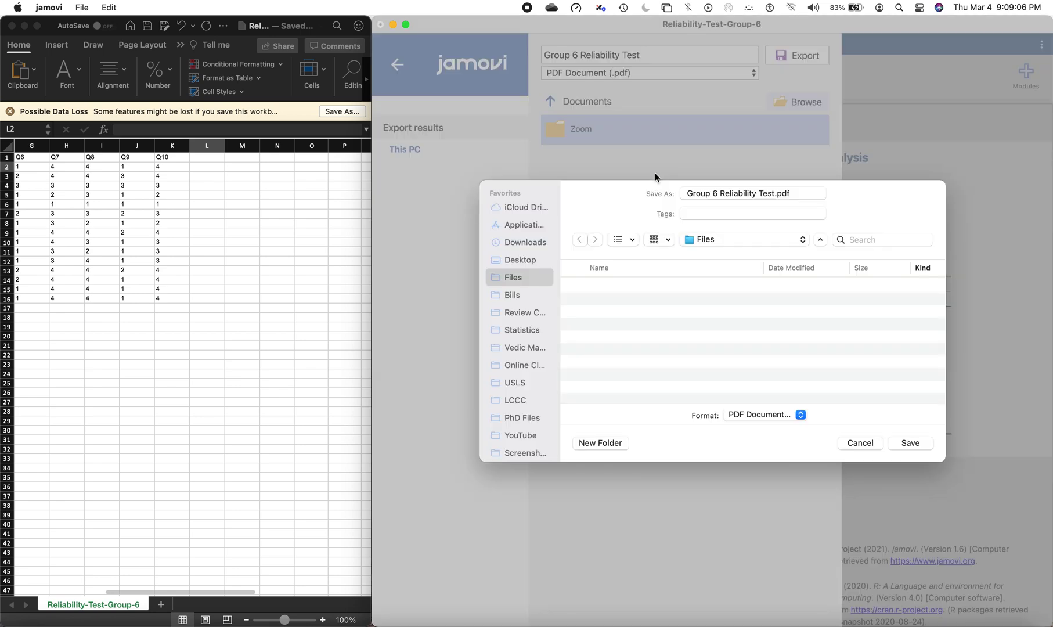
pyautogui.click(531, 279)
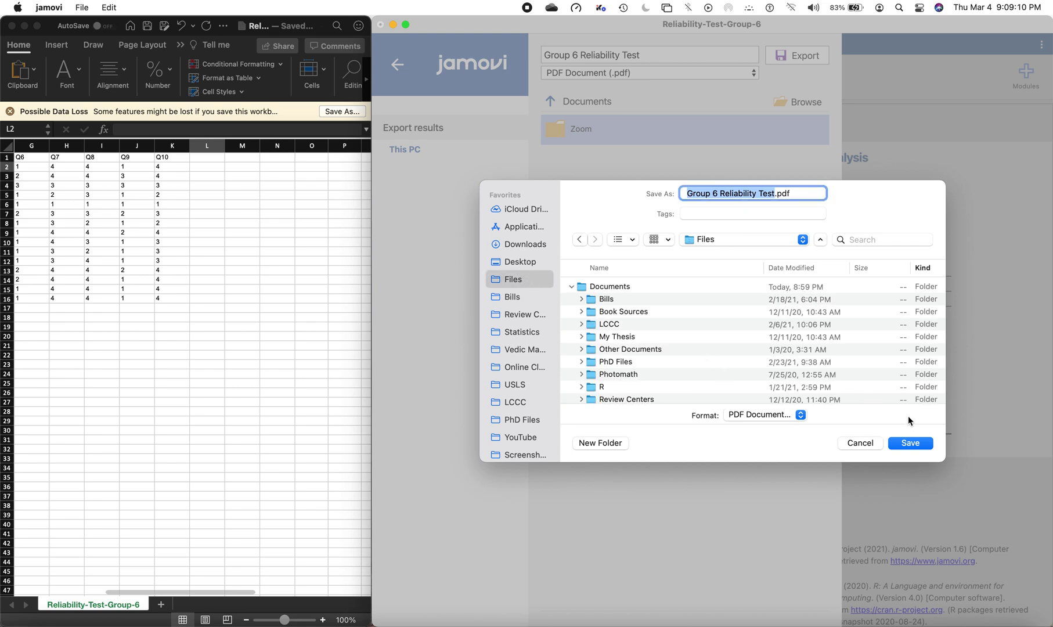
pyautogui.click(572, 287)
pyautogui.click(930, 445)
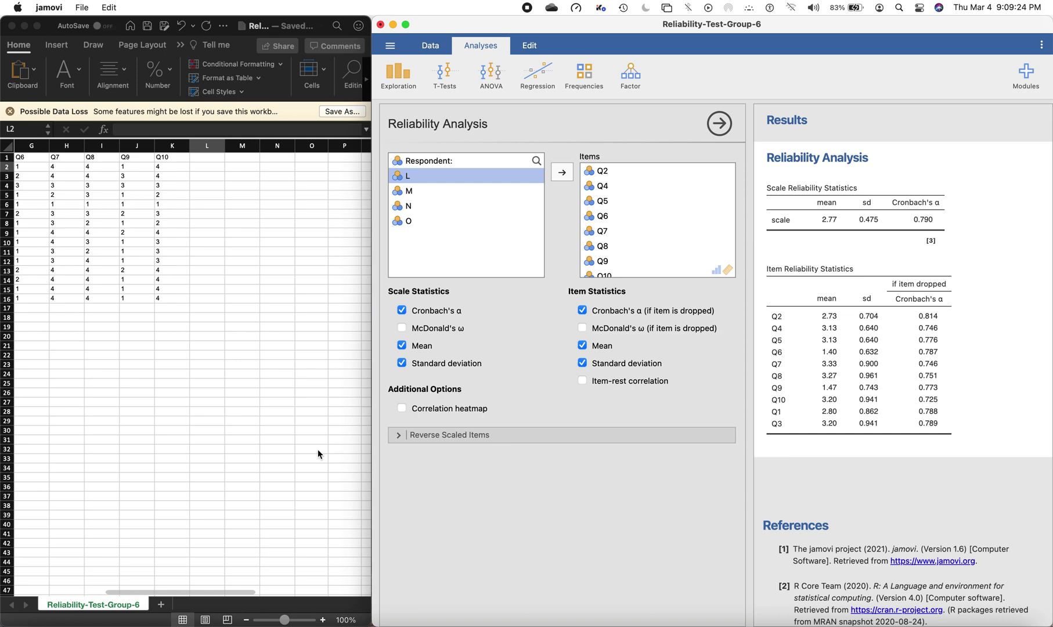
pyautogui.click(32, 607)
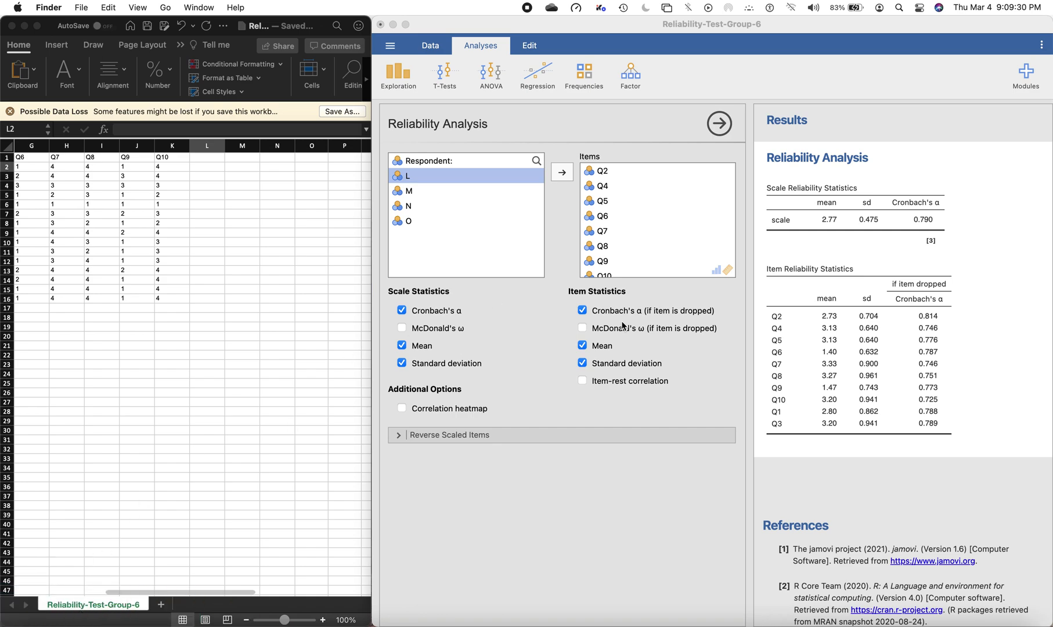
# In a new Finder window, open Group 6 Reliability Test.pdf from the Files folder.
pyautogui.press('super+n')
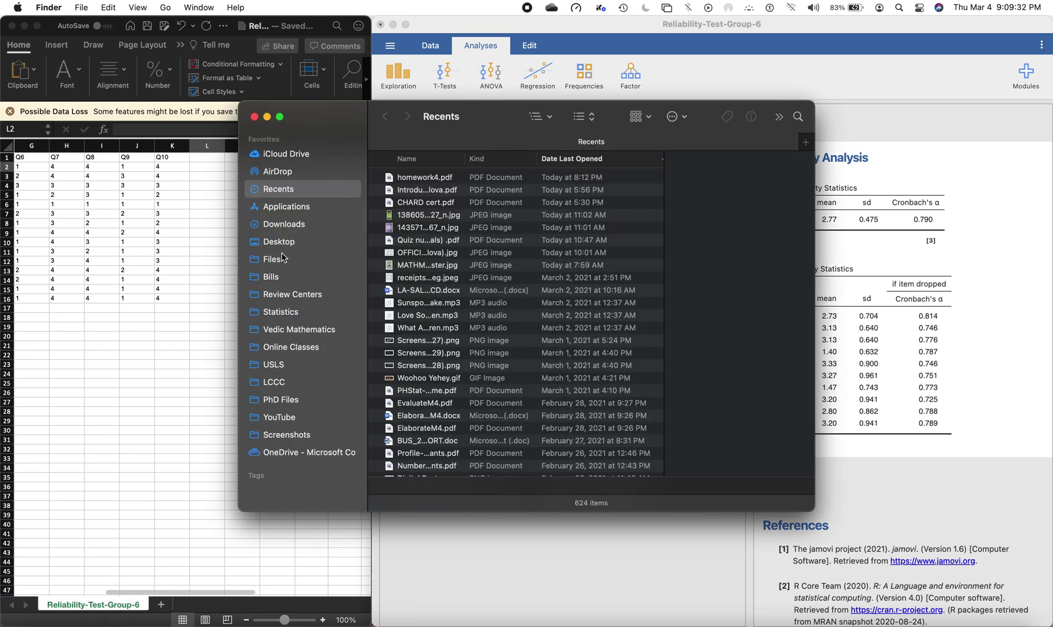
pyautogui.click(282, 259)
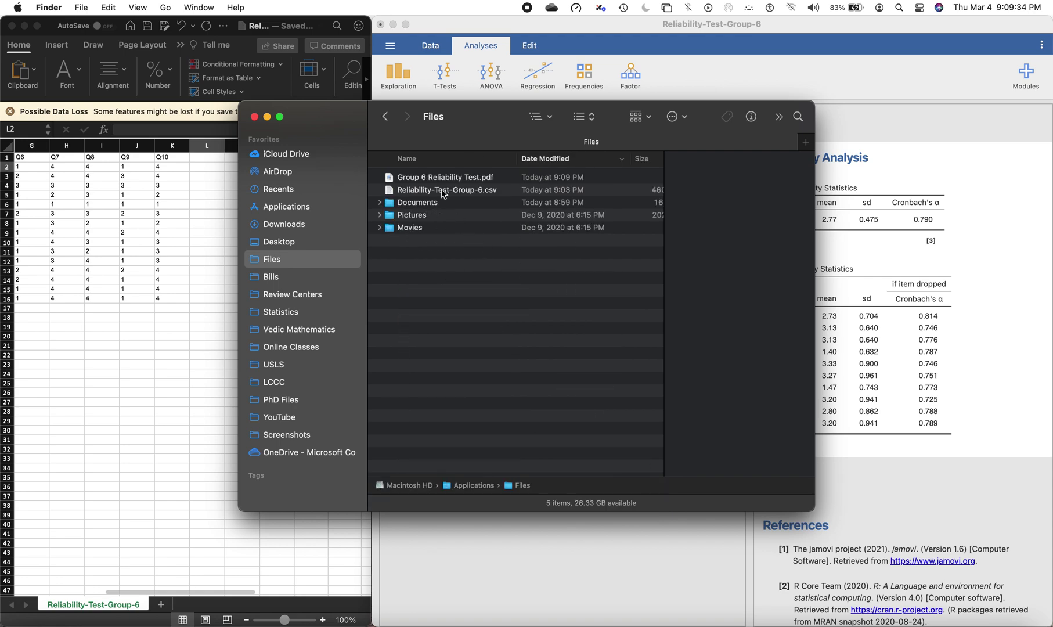
pyautogui.click(439, 181)
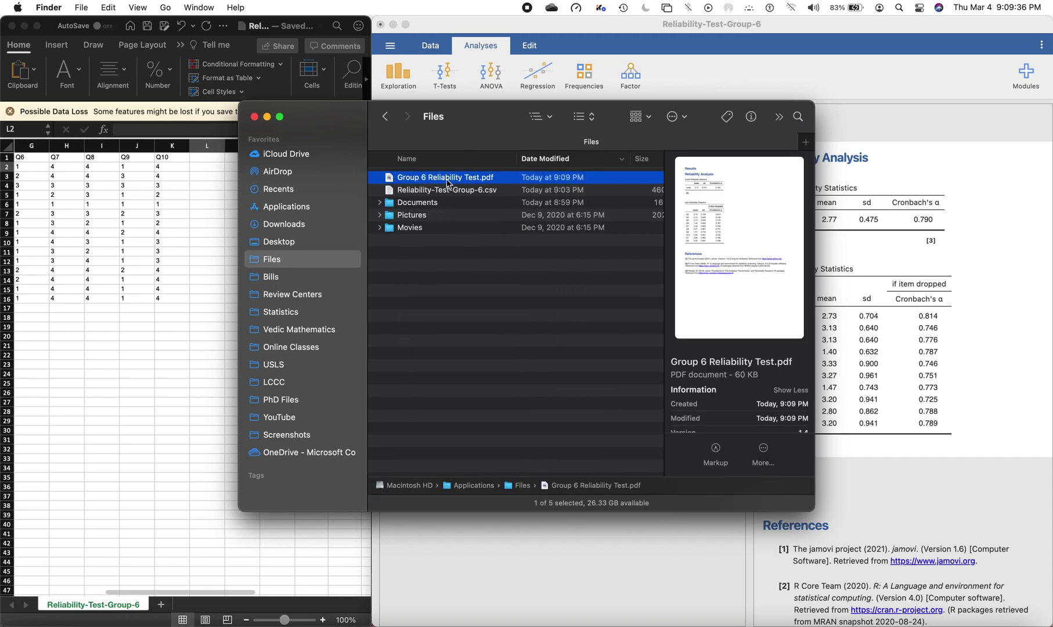
pyautogui.doubleClick(447, 184)
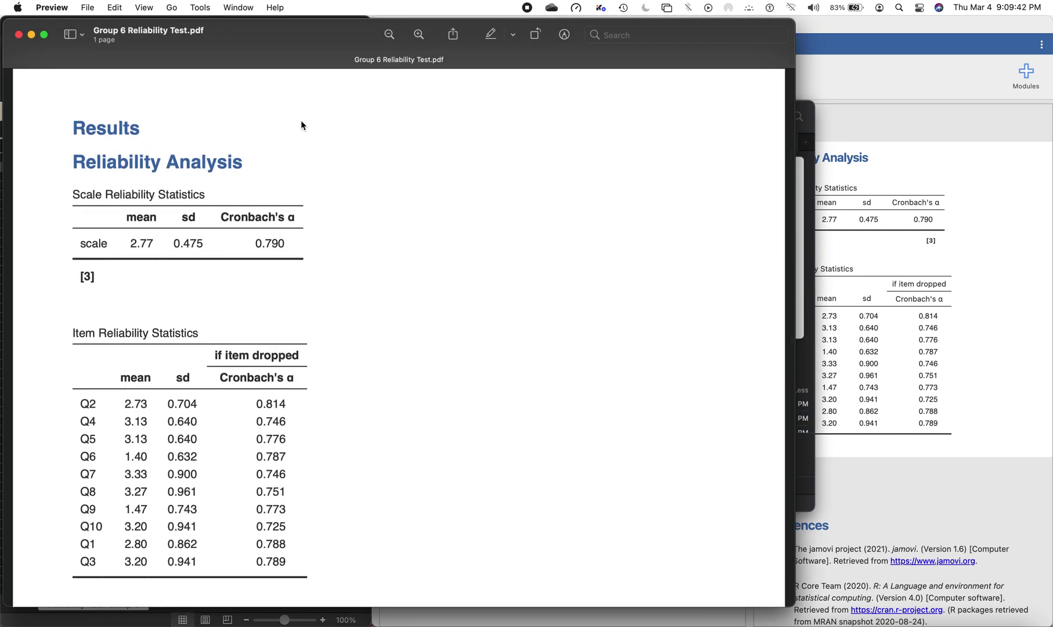
# Reposition the PDF window and minimize the Finder window.
pyautogui.moveTo(343, 37); pyautogui.dragTo(370, 36)
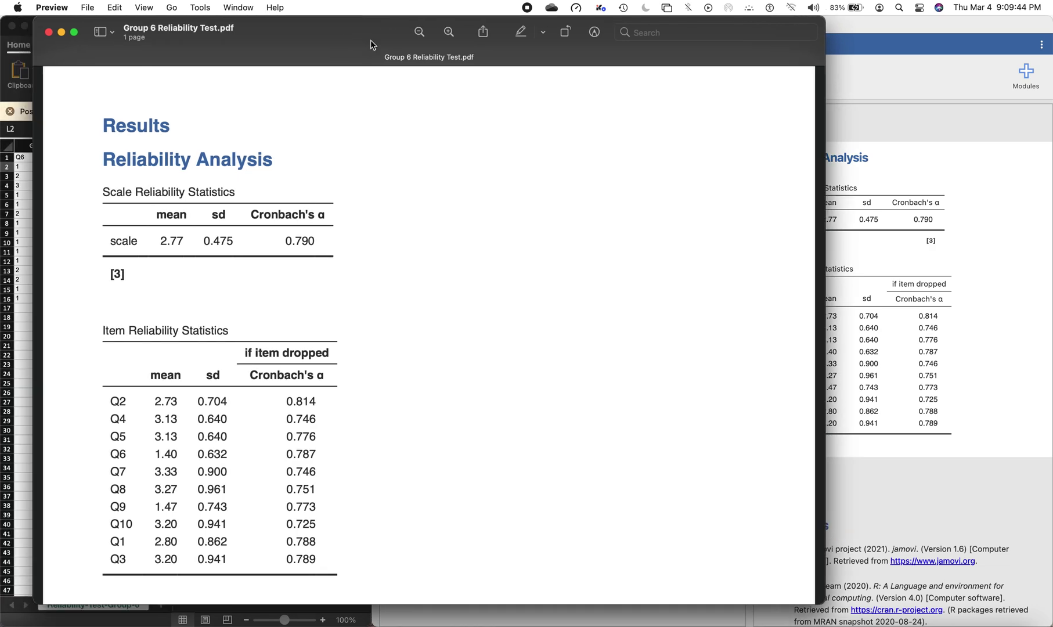
pyautogui.scroll(-2, 315, 314)
pyautogui.click(369, 29)
pyautogui.moveTo(370, 29); pyautogui.dragTo(337, 29)
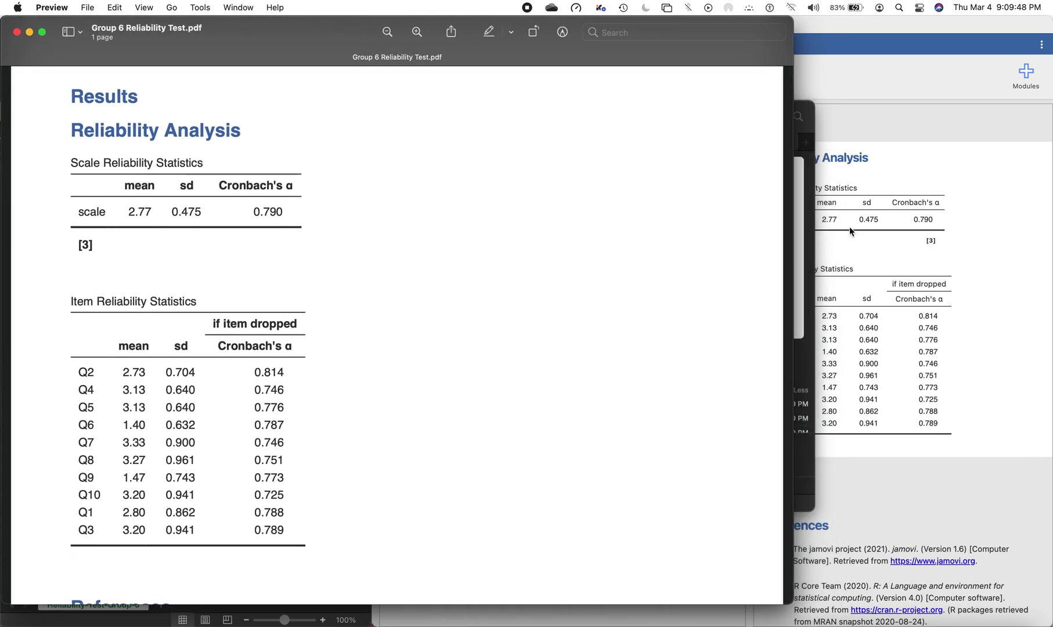
pyautogui.click(804, 232)
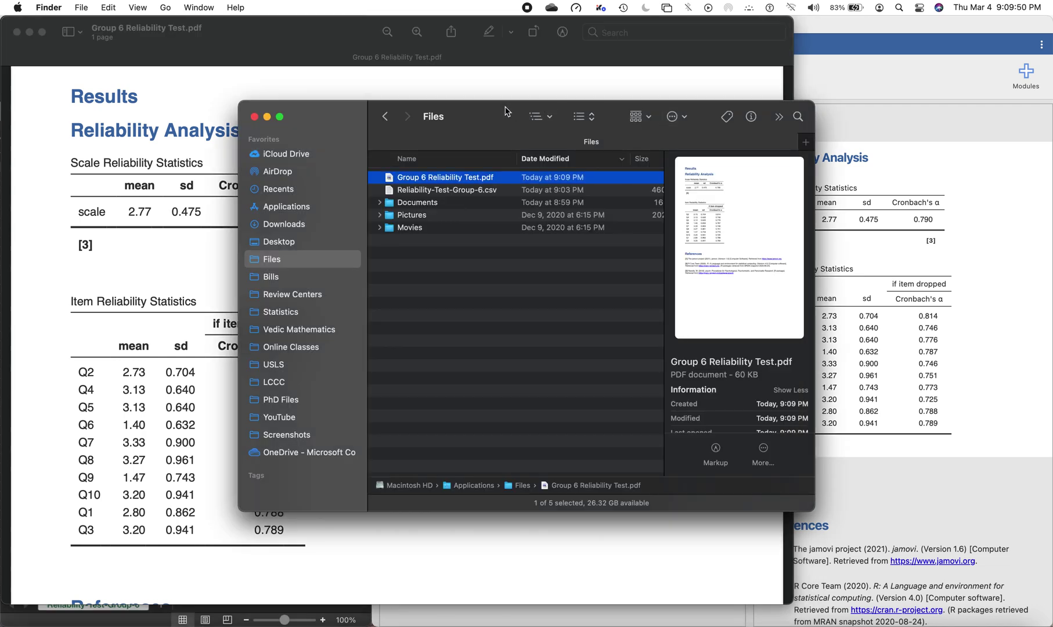
pyautogui.click(267, 116)
pyautogui.click(772, 149)
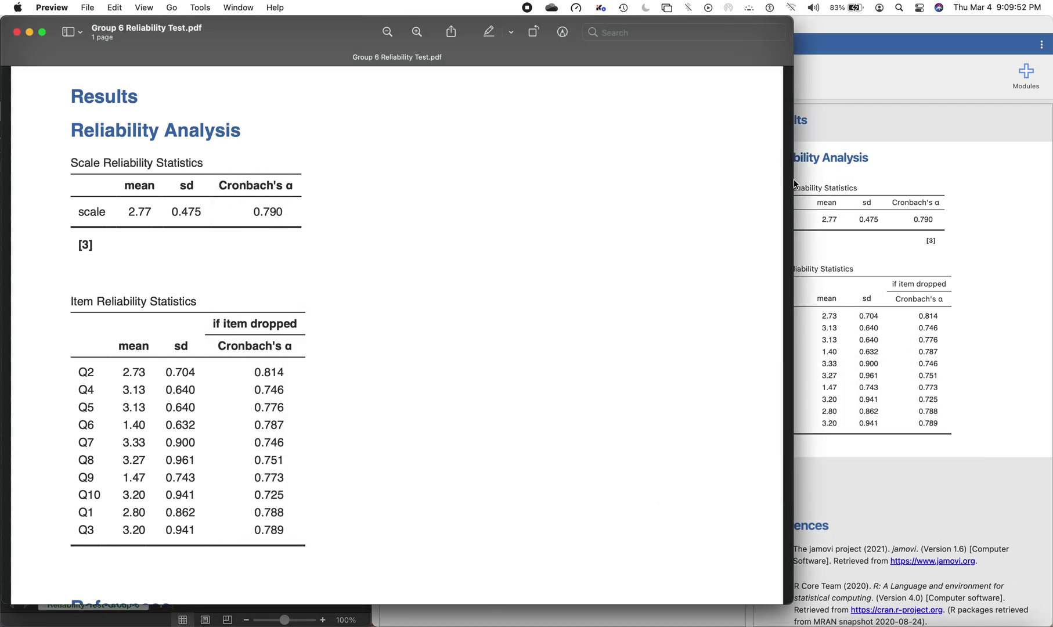
# Narrow the PDF window, scroll through the report's tables and references, then minimize it.
pyautogui.moveTo(794, 188); pyautogui.dragTo(649, 198)
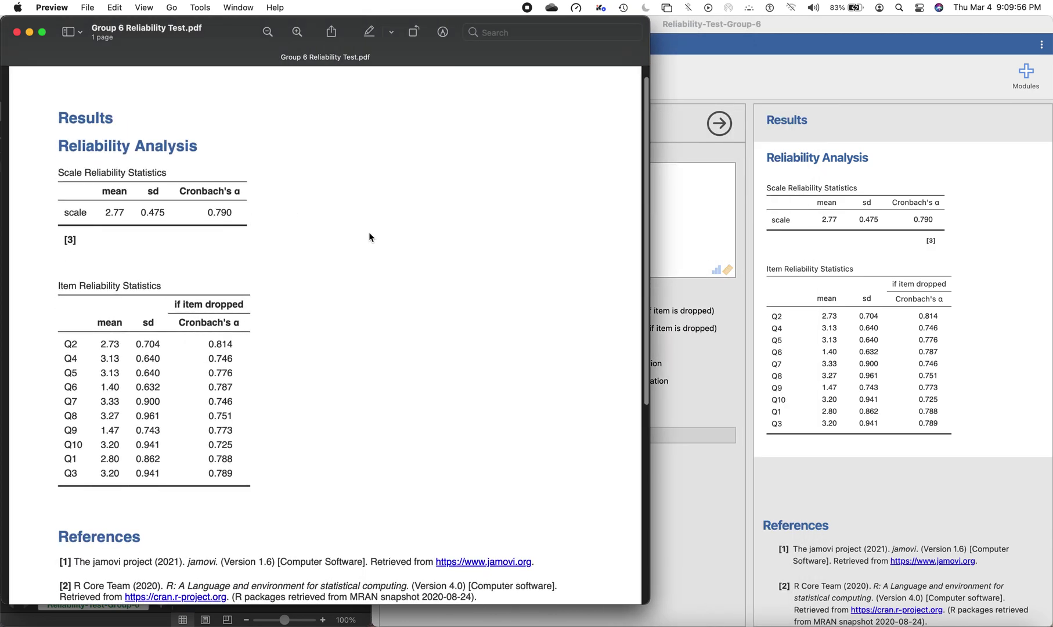
pyautogui.scroll(-5, 274, 345)
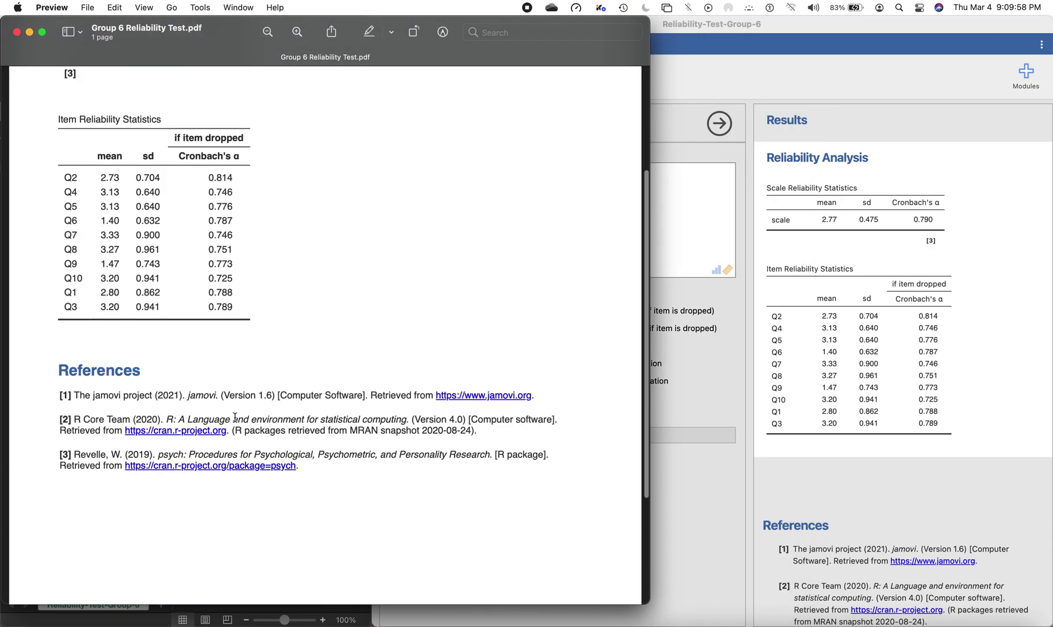
pyautogui.scroll(-2, 392, 401)
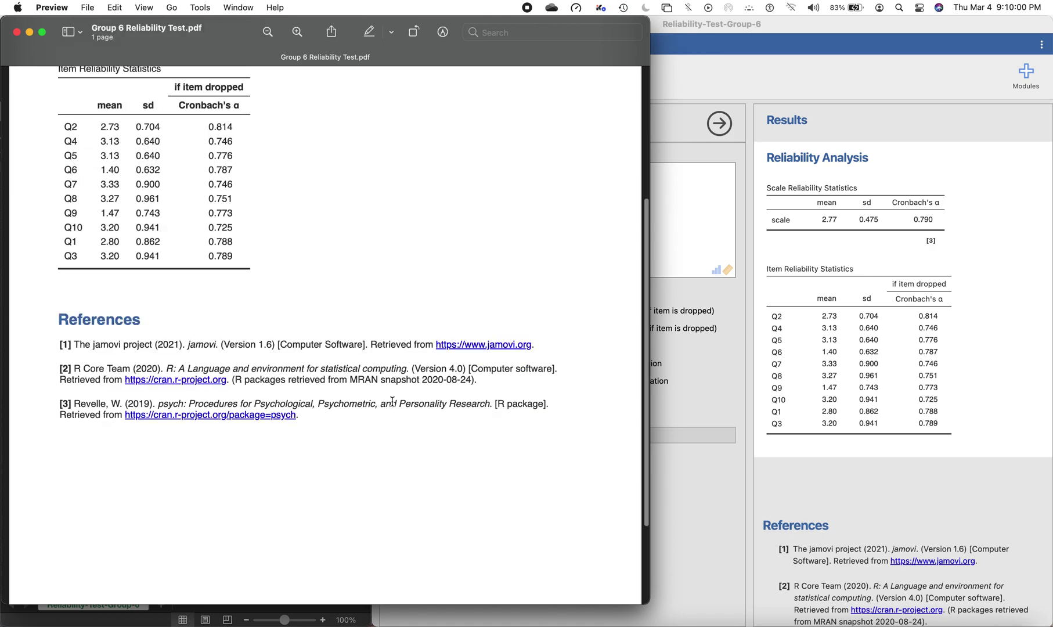
pyautogui.scroll(-3, 393, 402)
pyautogui.scroll(8, 393, 402)
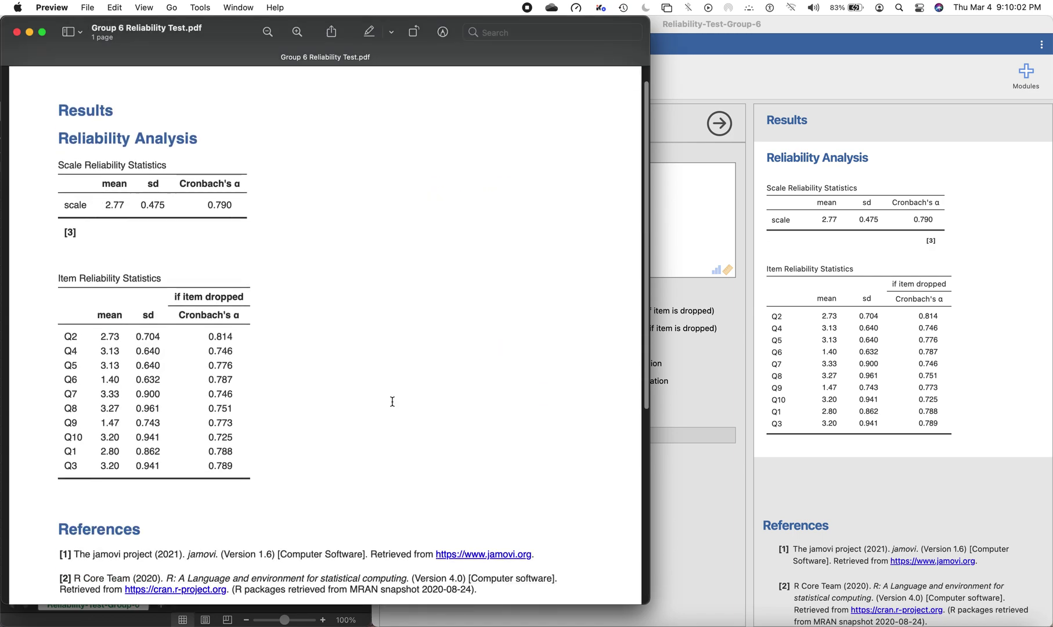
pyautogui.scroll(-1, 392, 401)
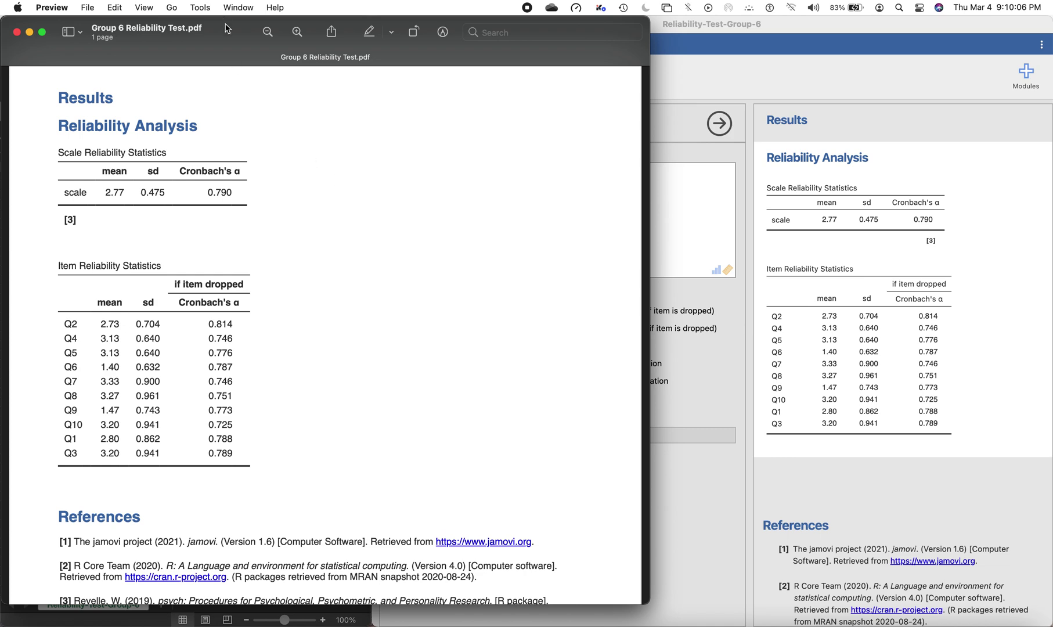
pyautogui.click(30, 32)
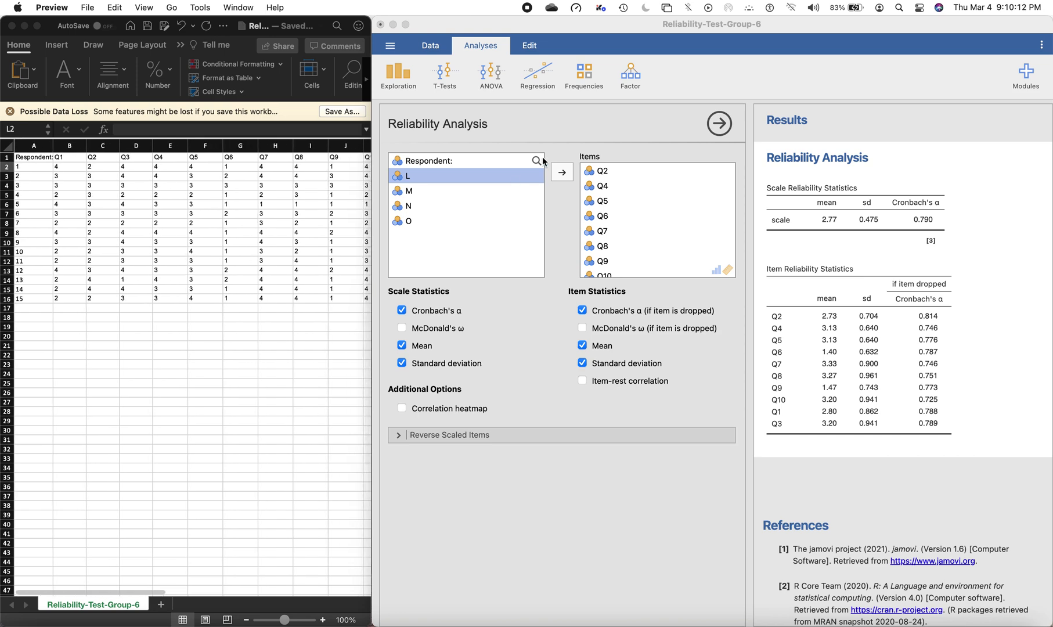
# Bring jamovi back to the front, showing the Reliability Analysis results (α 0.790).
pyautogui.click(632, 85)
pyautogui.click(632, 85)
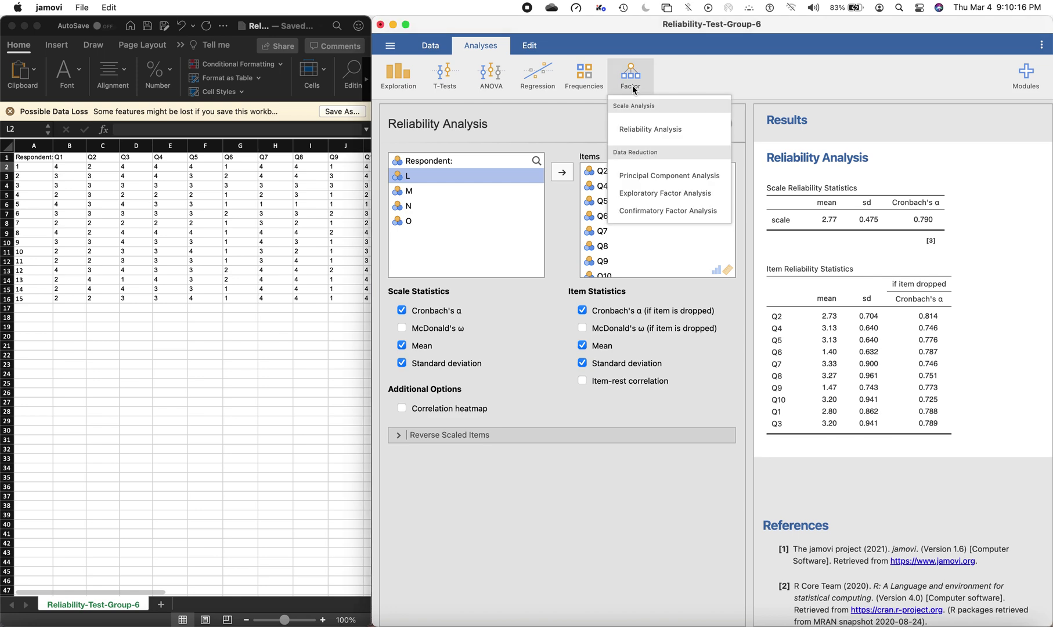
pyautogui.click(587, 131)
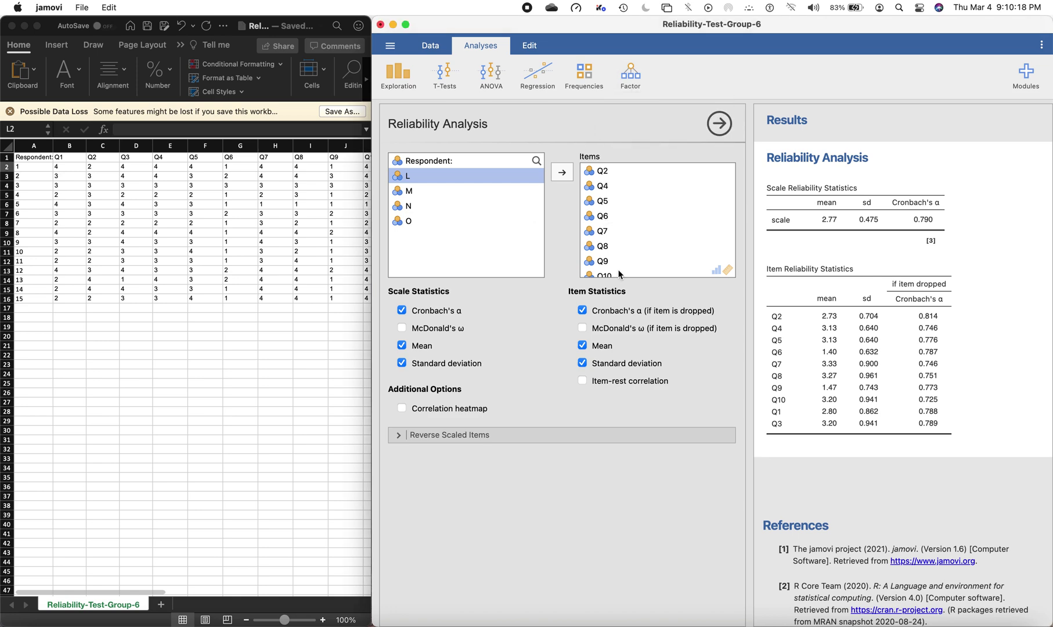
# Copy all the reliability results, then restore the minimized PDF report from the Dock.
pyautogui.rightClick(900, 307)
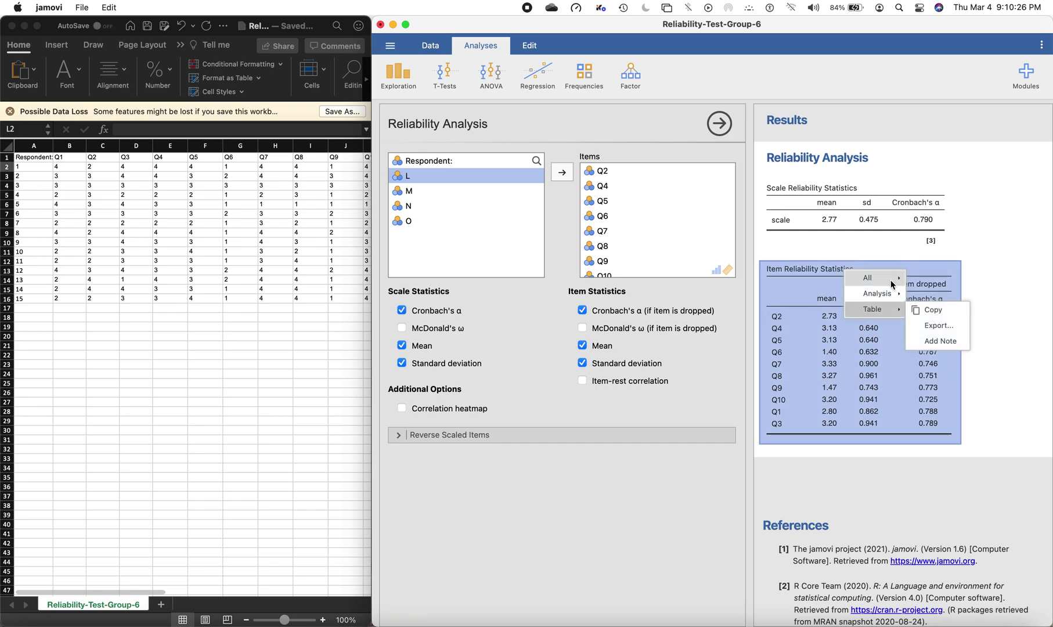
pyautogui.moveTo(894, 284)
pyautogui.click(928, 281)
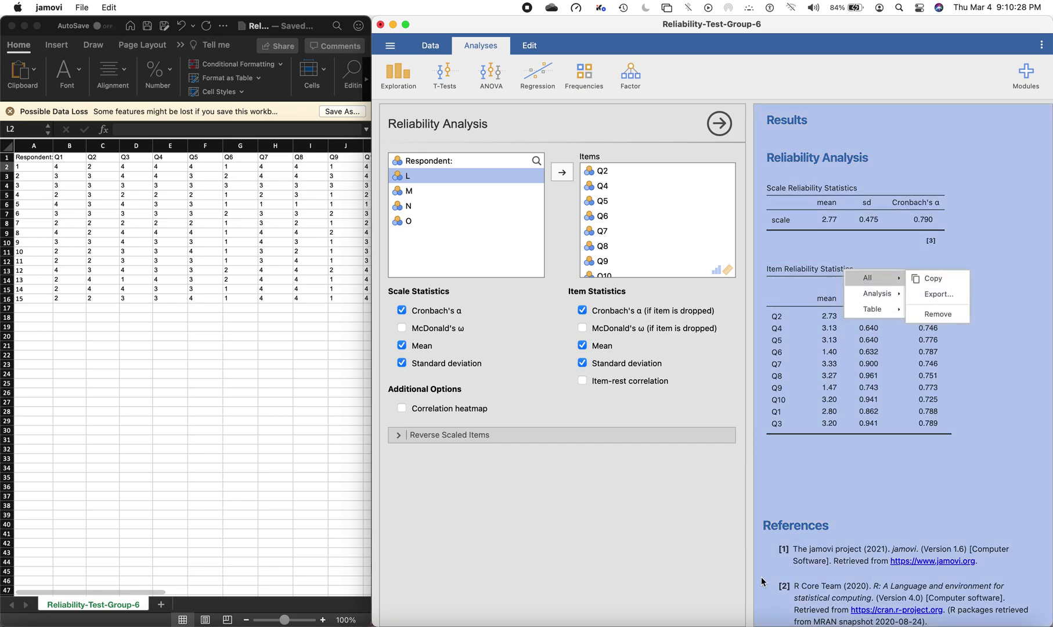
pyautogui.click(987, 558)
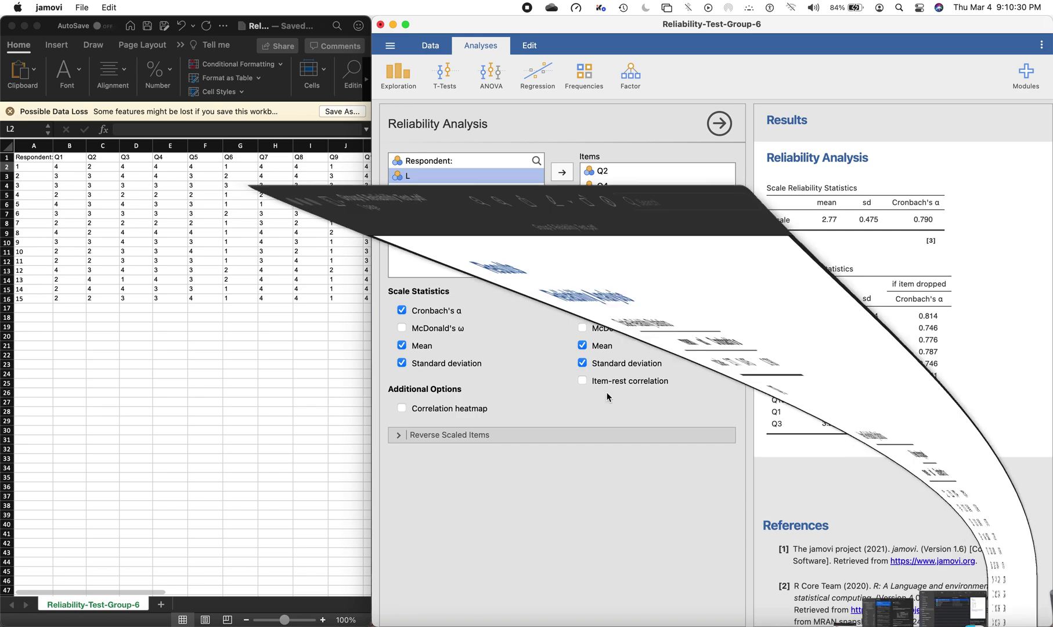
pyautogui.click(487, 395)
pyautogui.scroll(-5, 487, 395)
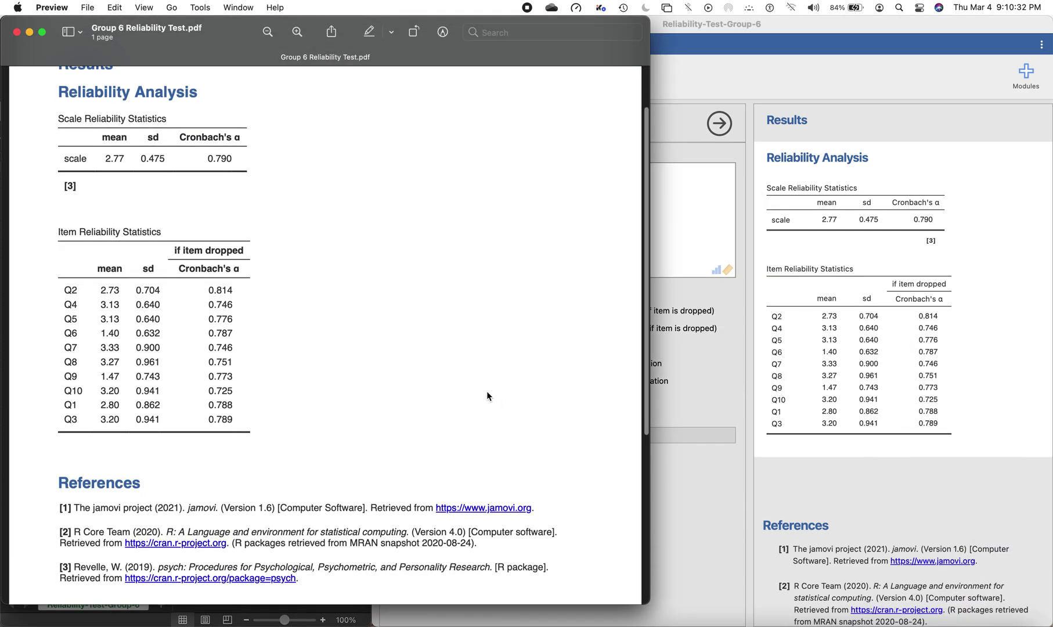
pyautogui.scroll(5, 487, 396)
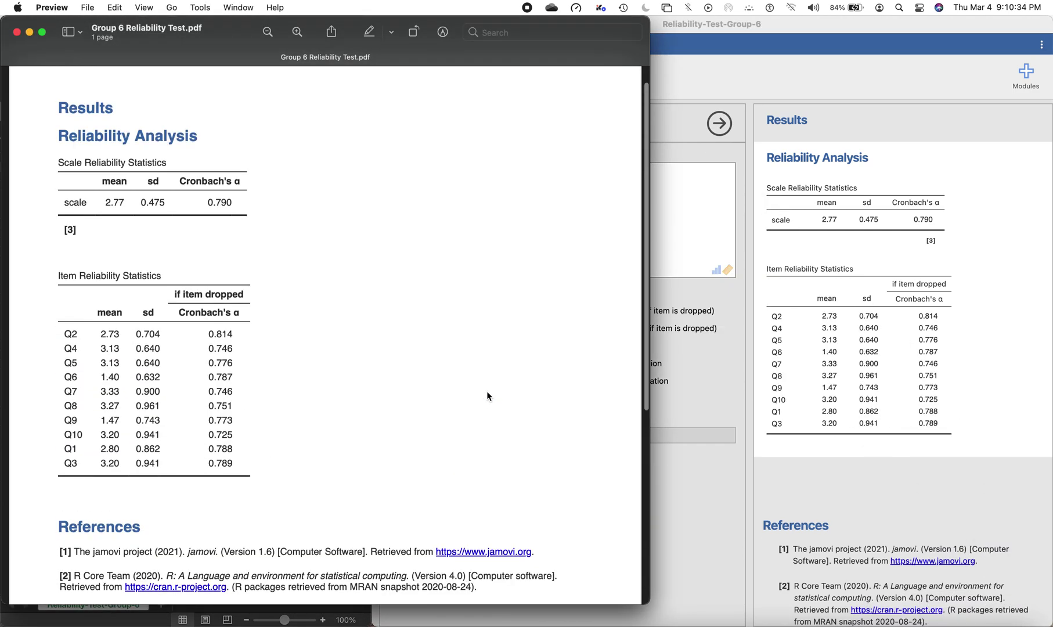